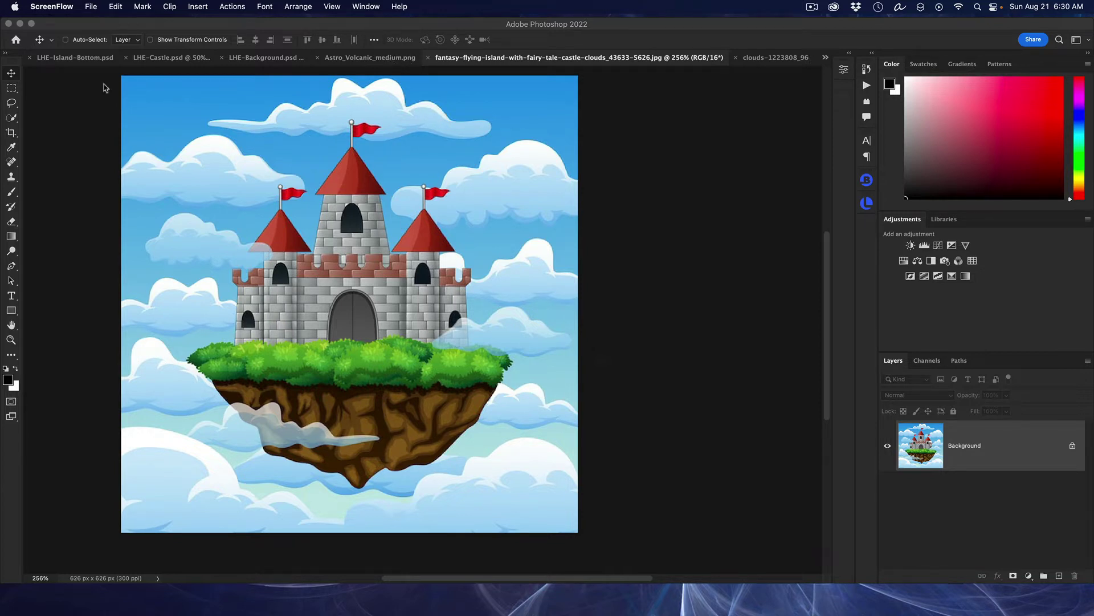
- Review the open source images: volcanic planet, sea background, castle, island and the floating-castle illustration used as reference
{"action": "left_click", "coordinate": [375, 61]}
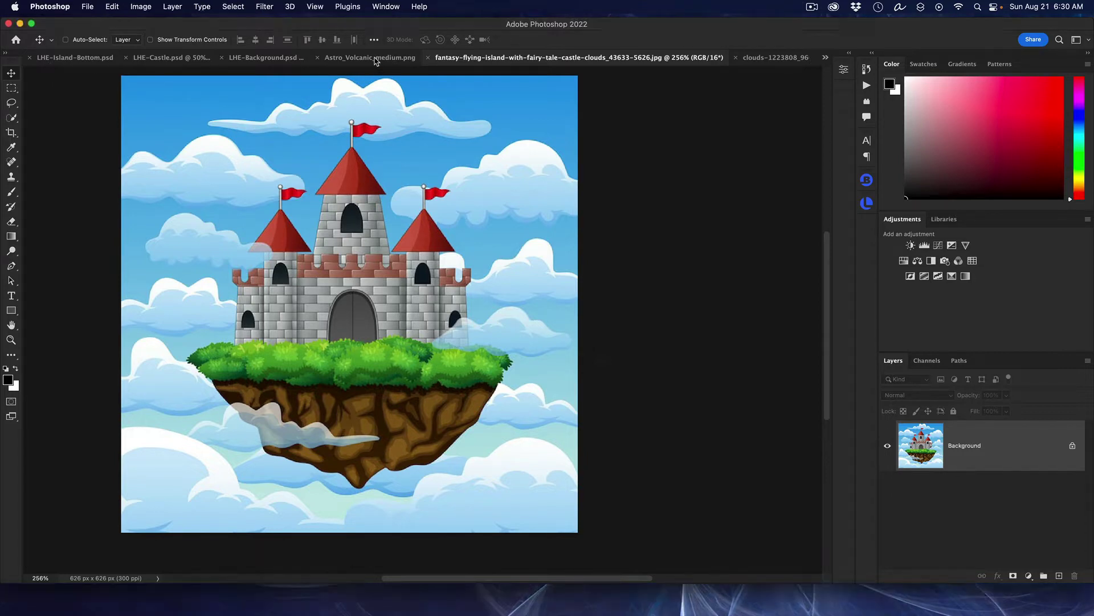
{"action": "left_click", "coordinate": [376, 59]}
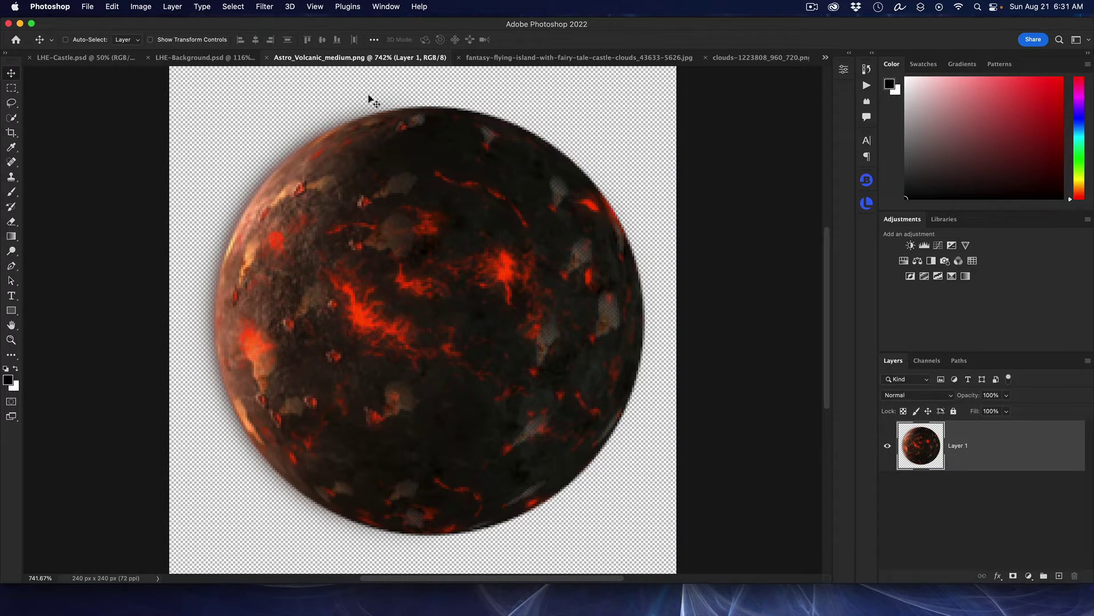
{"action": "left_click", "coordinate": [229, 60]}
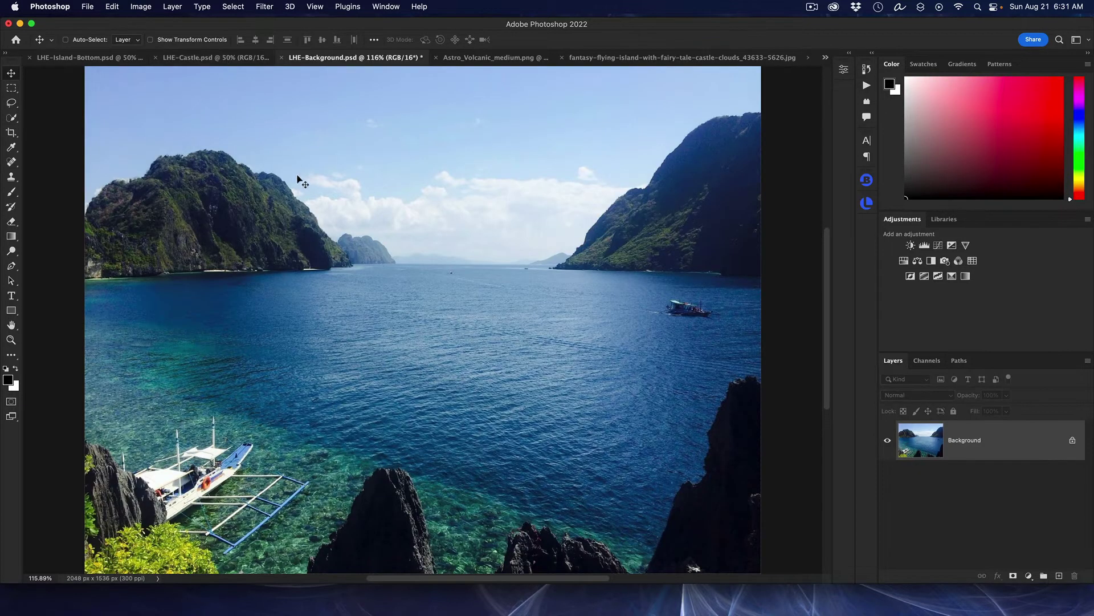
{"action": "left_click", "coordinate": [184, 60]}
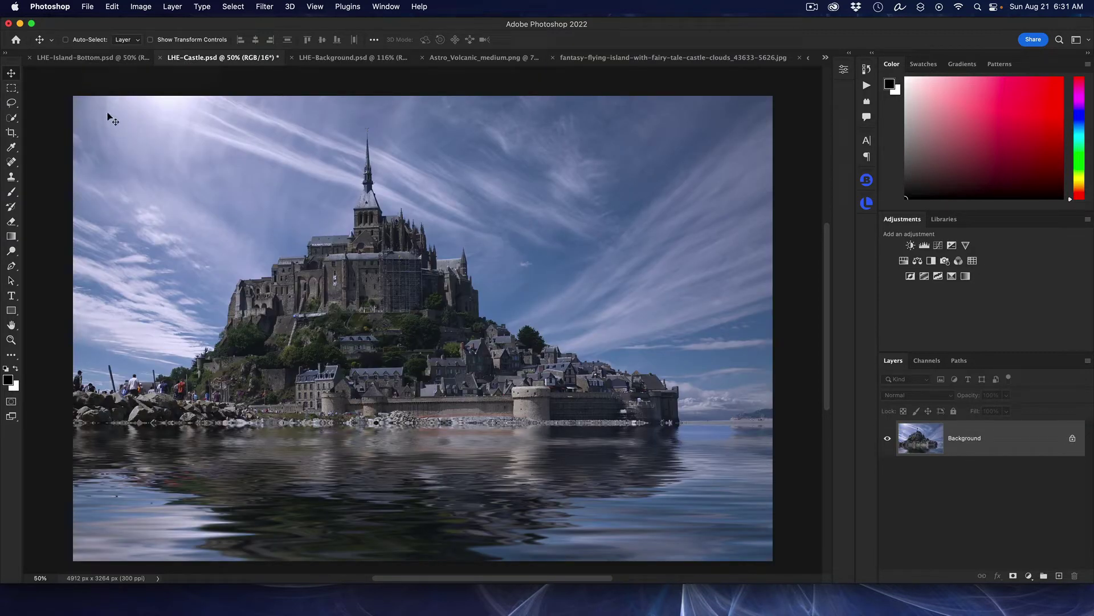
{"action": "left_click", "coordinate": [96, 58]}
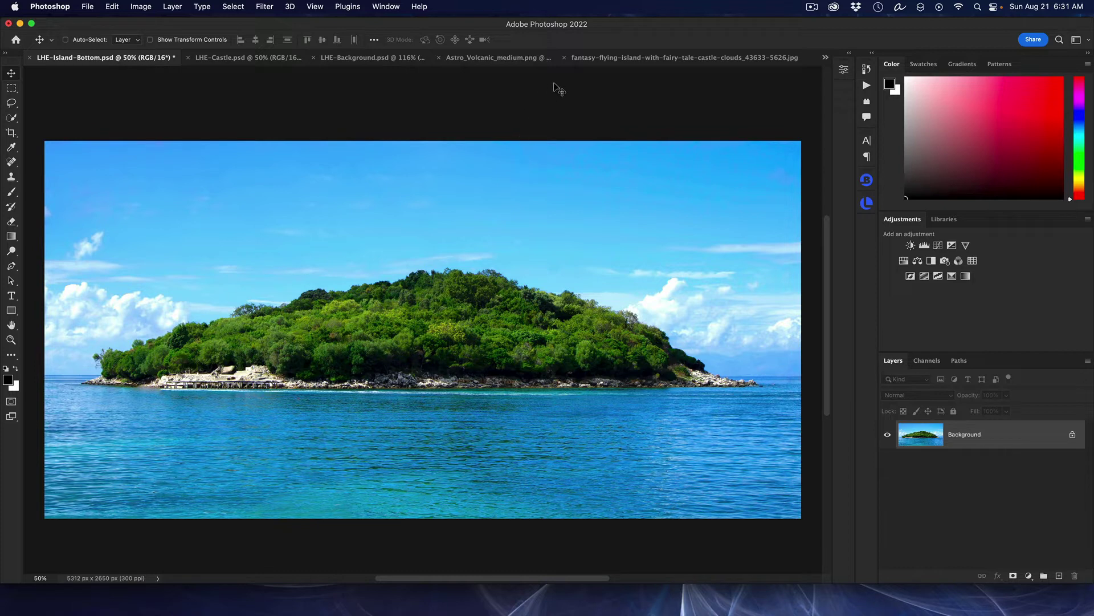
{"action": "left_click", "coordinate": [609, 58]}
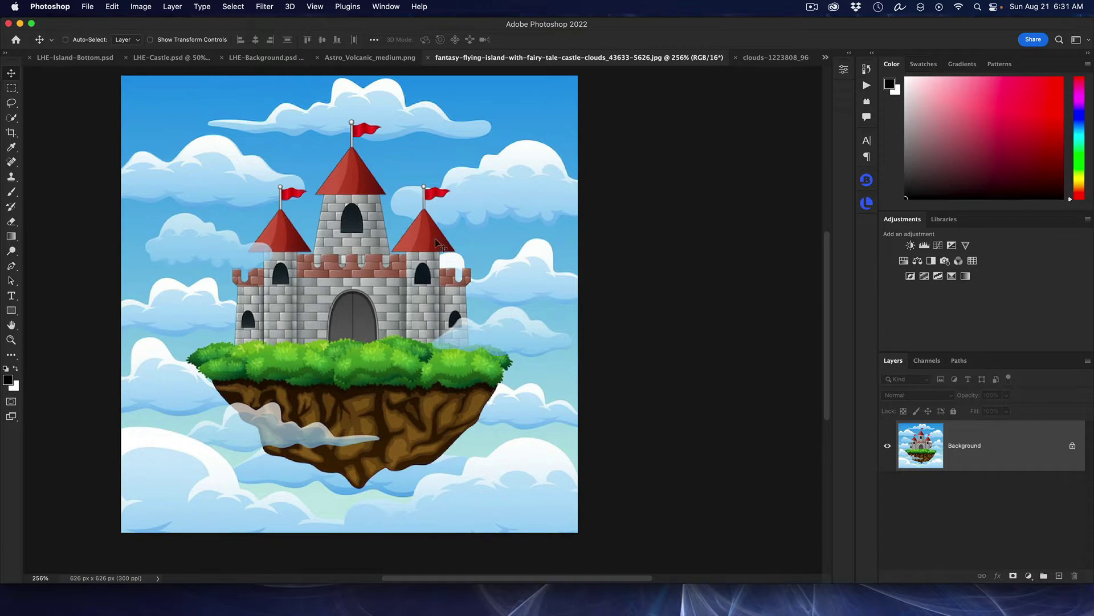
{"action": "left_click", "coordinate": [255, 59]}
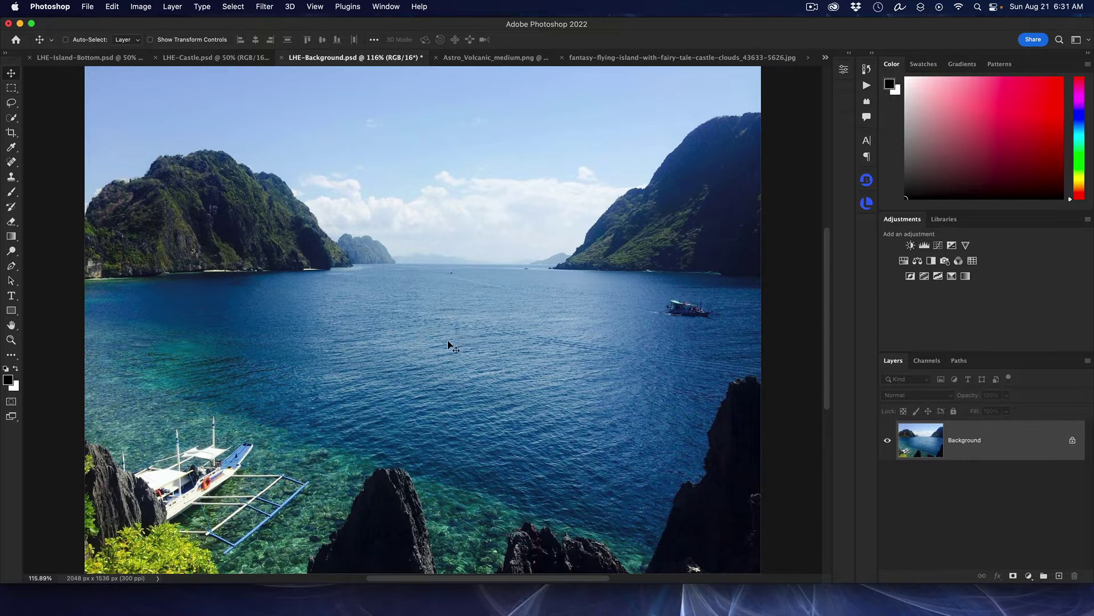
- Select the castle mount in LHE-Castle.psd with Select Subject and copy it to a new layer
{"action": "left_click", "coordinate": [204, 58]}
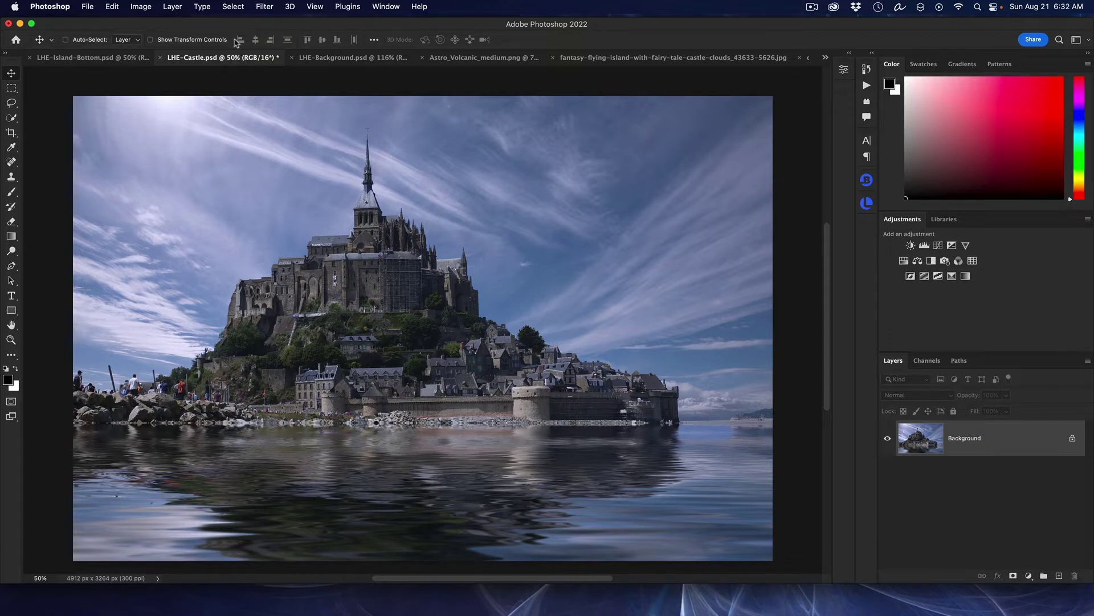
{"action": "left_click", "coordinate": [234, 9]}
{"action": "left_click", "coordinate": [251, 138]}
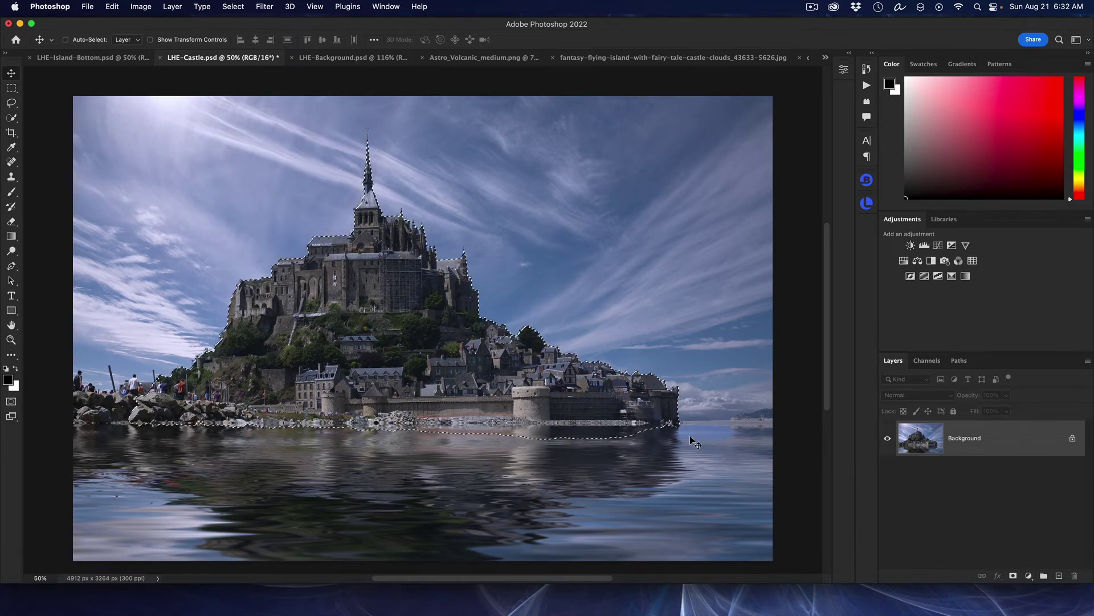
{"action": "scroll", "coordinate": [695, 443], "scroll_direction": "up", "scroll_amount": 5}
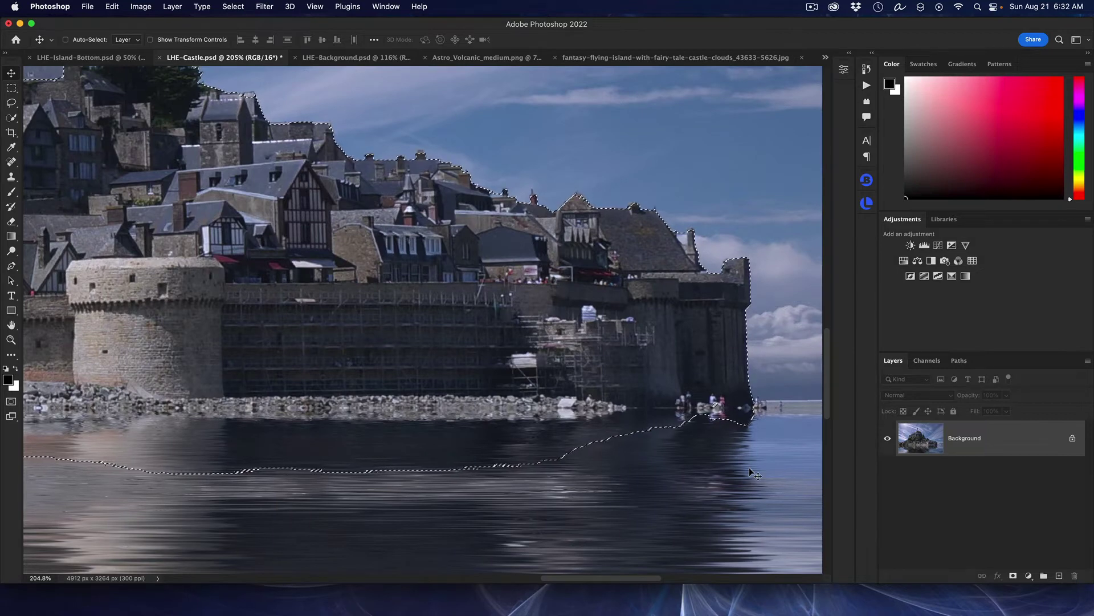
{"action": "scroll", "coordinate": [749, 467], "scroll_direction": "down", "scroll_amount": 5}
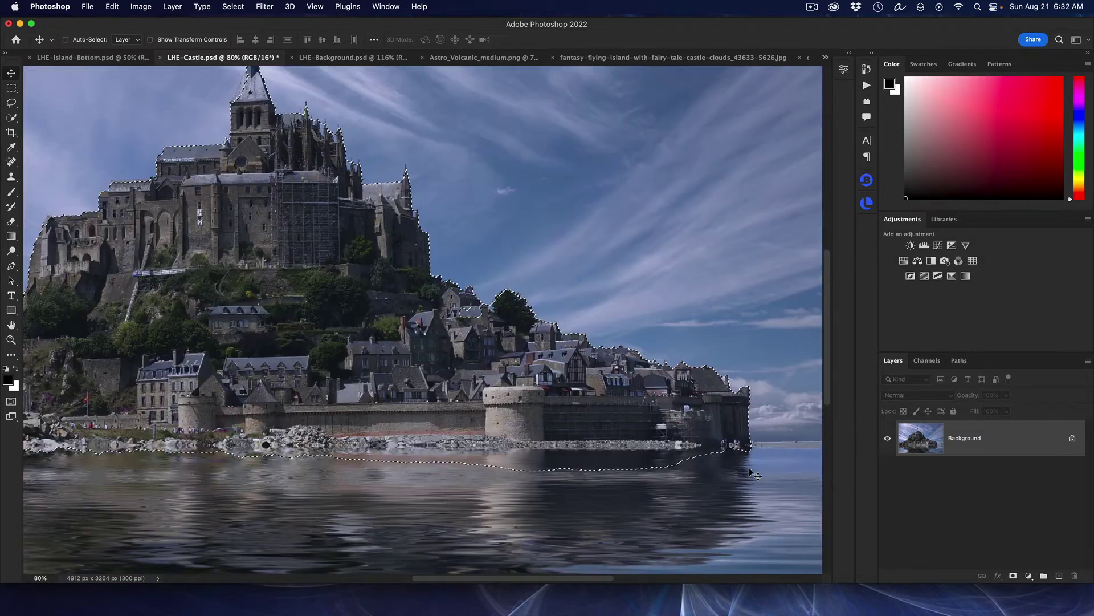
{"action": "scroll", "coordinate": [749, 467], "scroll_direction": "up", "scroll_amount": 1}
{"action": "scroll", "coordinate": [570, 446], "scroll_direction": "down", "scroll_amount": 1}
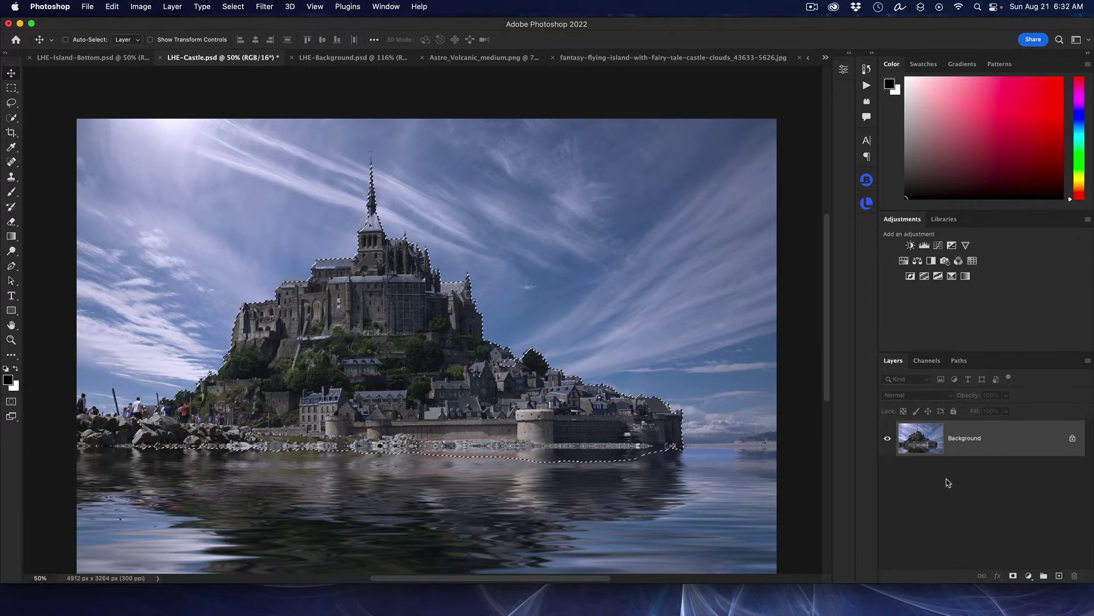
{"action": "key", "text": "super+j"}
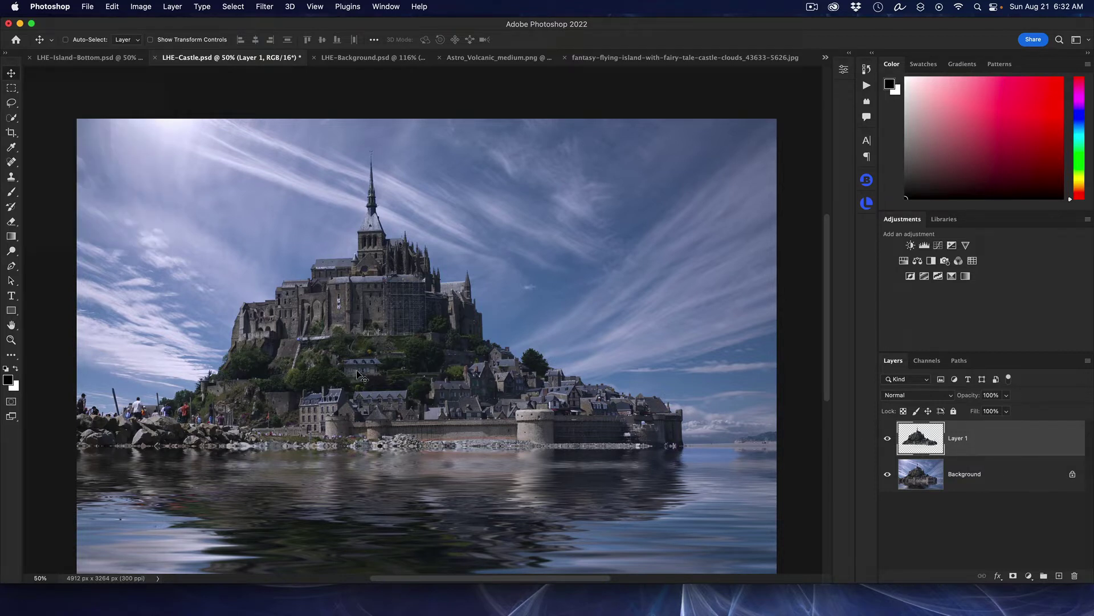
- Bring the castle cutout into LHE-Background.psd, scale it to about 19.5% and place it in the sky between the mountains
{"action": "left_click_drag", "start_coordinate": [359, 374], "coordinate": [406, 353]}
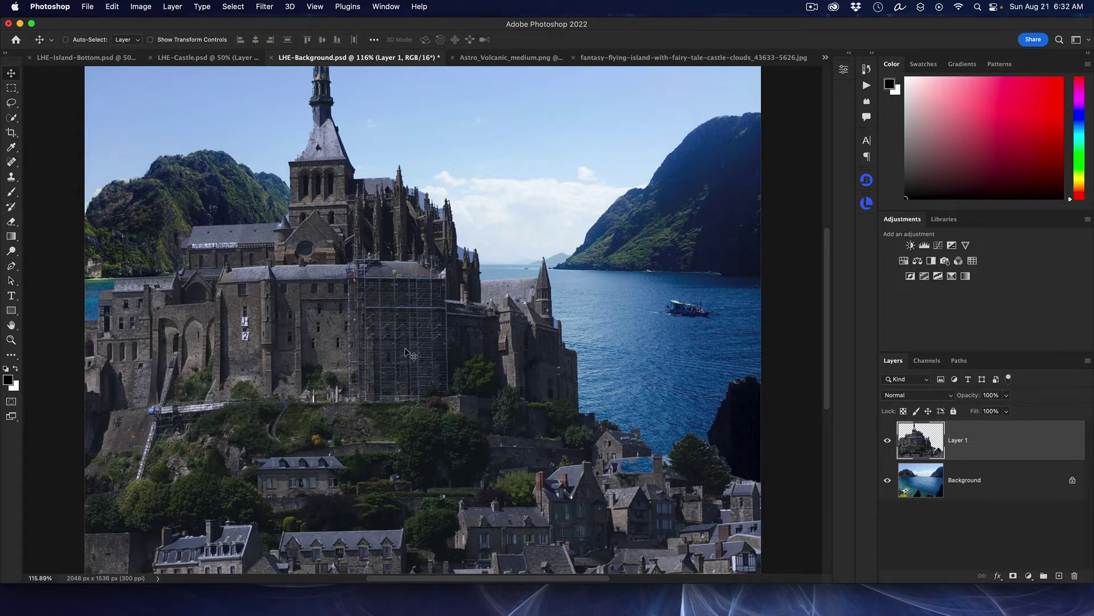
{"action": "key", "text": "super+t"}
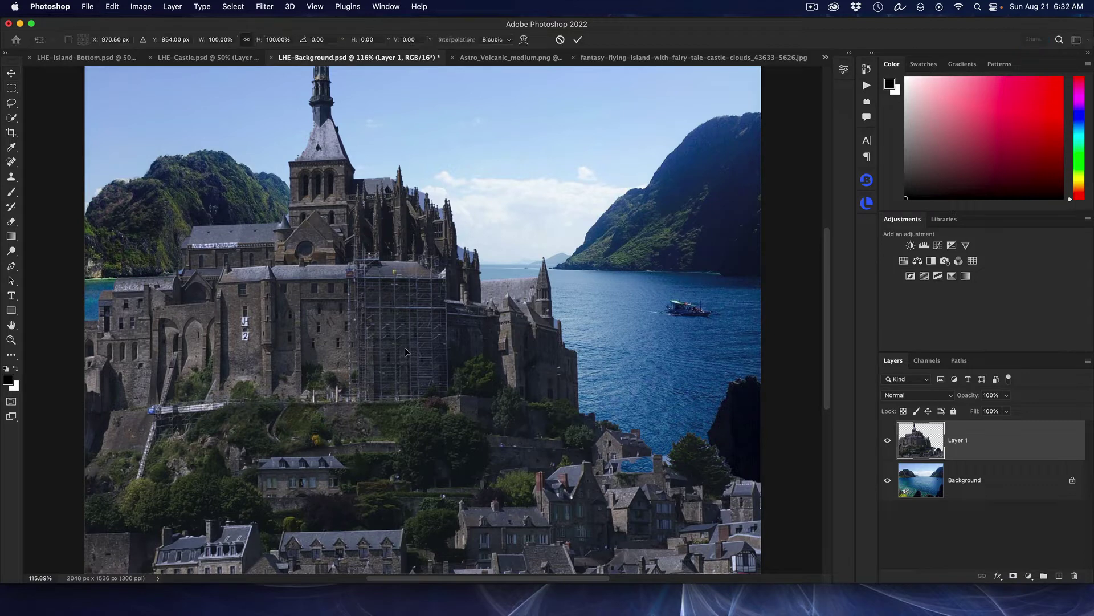
{"action": "key", "text": "super+0"}
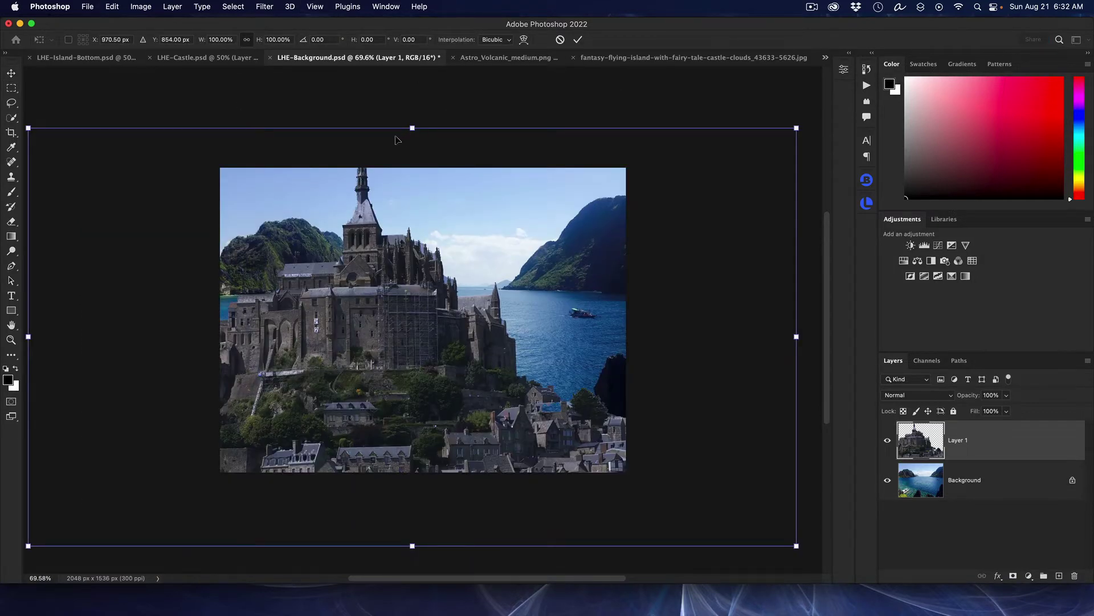
{"action": "left_click_drag", "start_coordinate": [412, 128], "coordinate": [468, 201]}
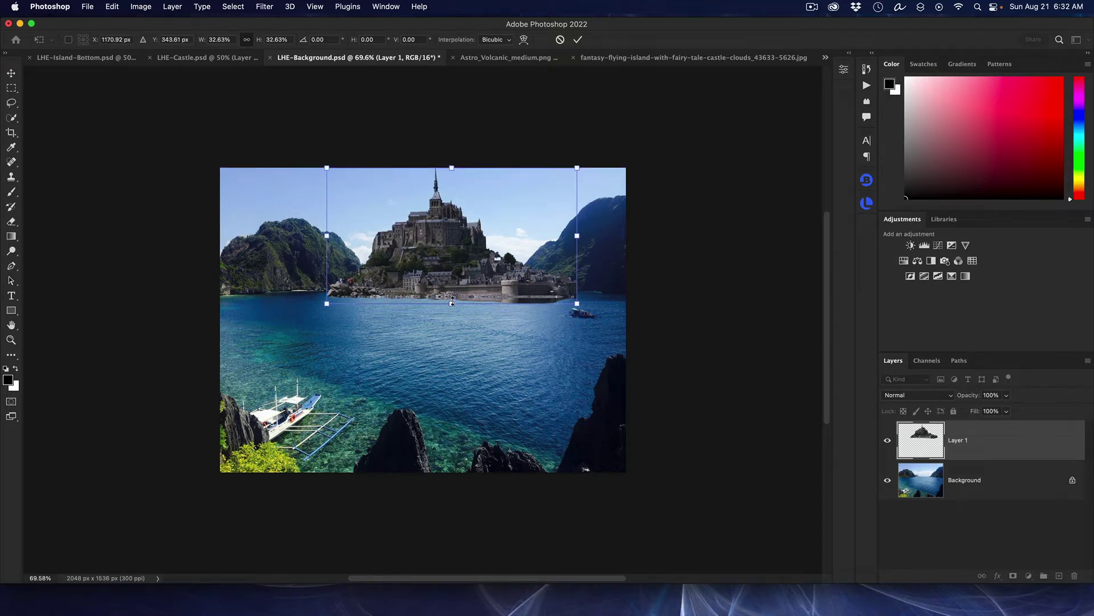
{"action": "left_click_drag", "start_coordinate": [451, 306], "coordinate": [457, 216]}
{"action": "left_click_drag", "start_coordinate": [456, 218], "coordinate": [454, 218]}
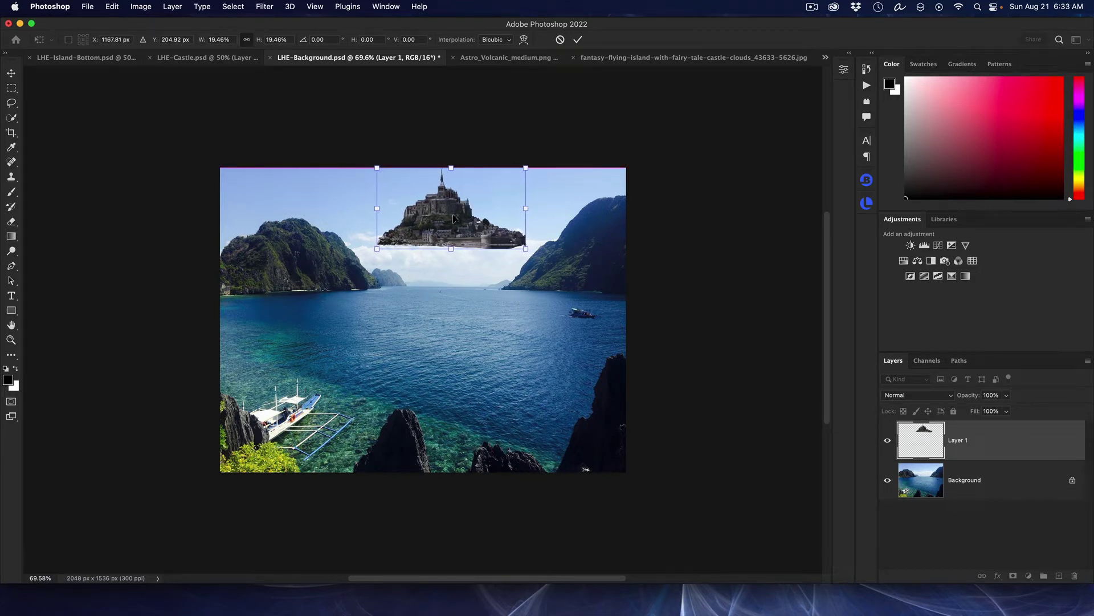
{"action": "key", "text": "Return"}
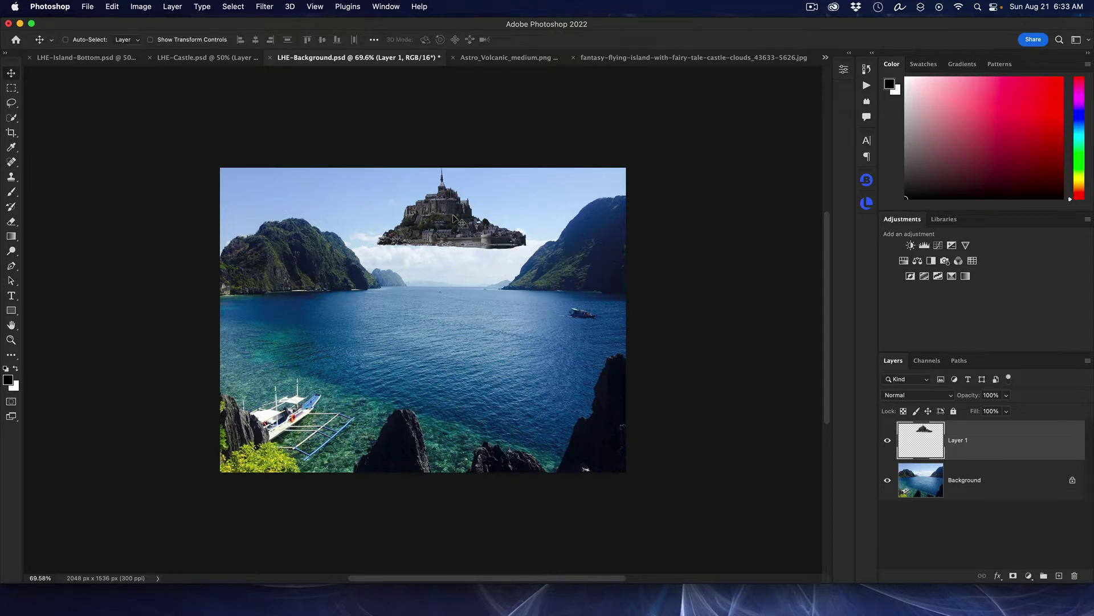
{"action": "left_click_drag", "start_coordinate": [454, 216], "coordinate": [448, 217]}
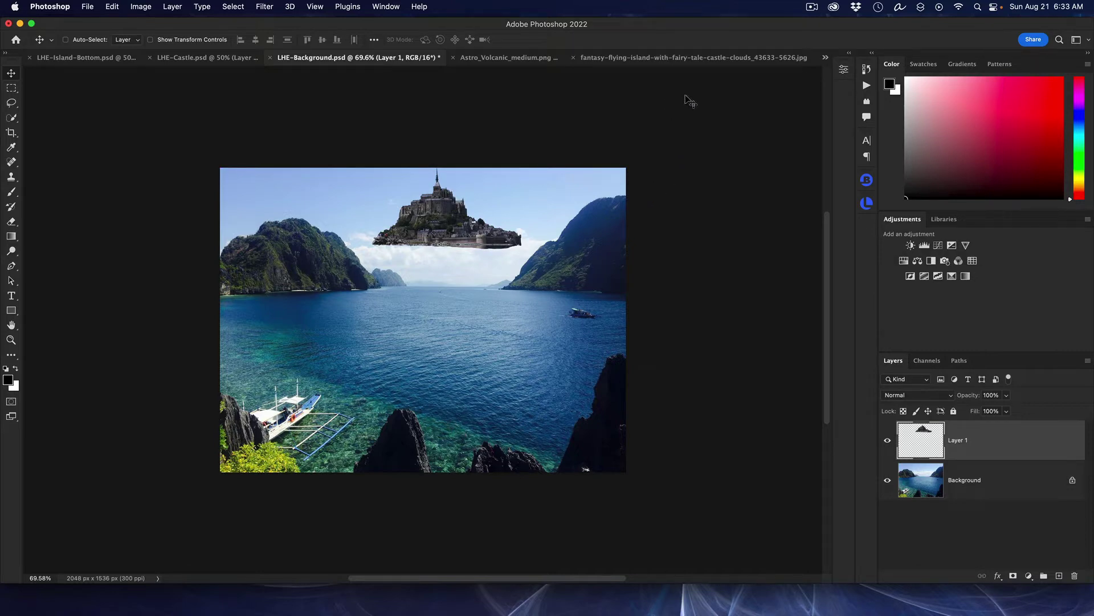
- Select the island in LHE-Island-Bottom.psd with Select Subject, add its missing shoreline to the selection and copy it to a new layer
{"action": "left_click", "coordinate": [690, 58]}
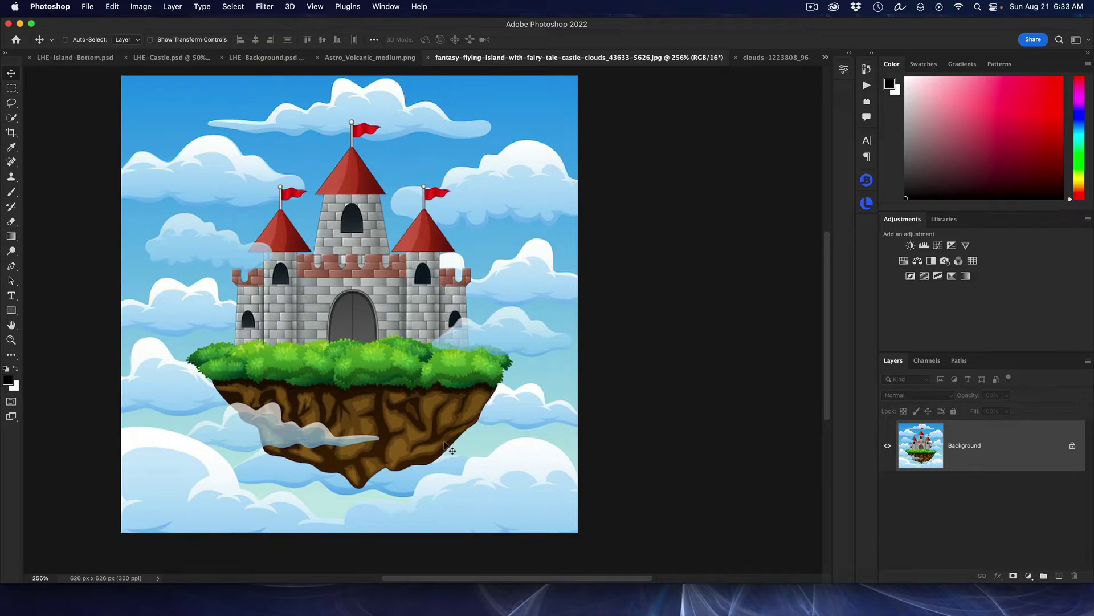
{"action": "left_click", "coordinate": [84, 59]}
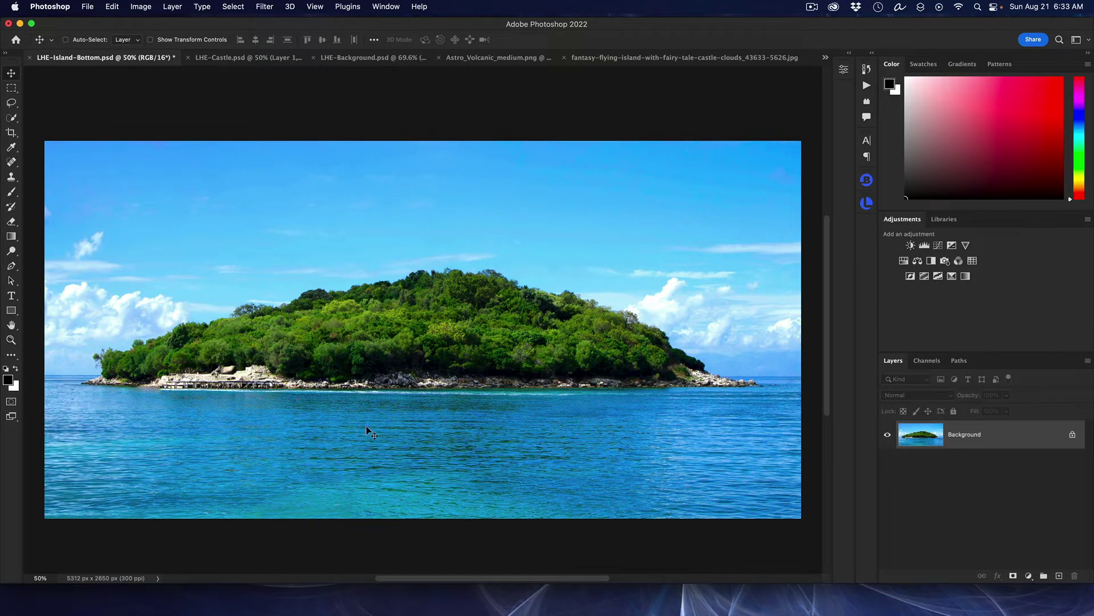
{"action": "left_click", "coordinate": [233, 7]}
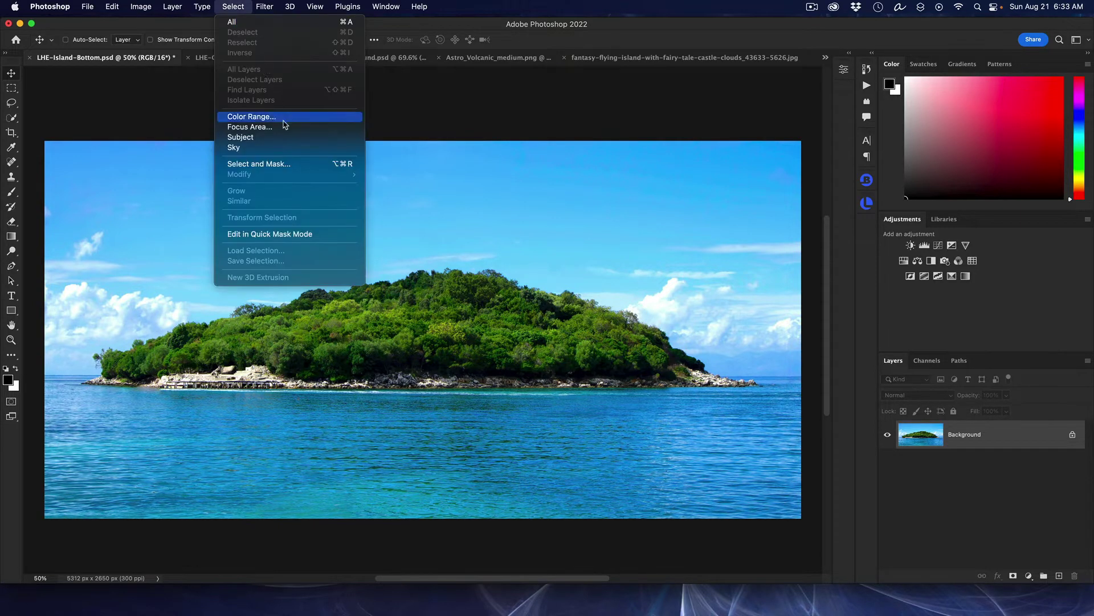
{"action": "left_click", "coordinate": [279, 138]}
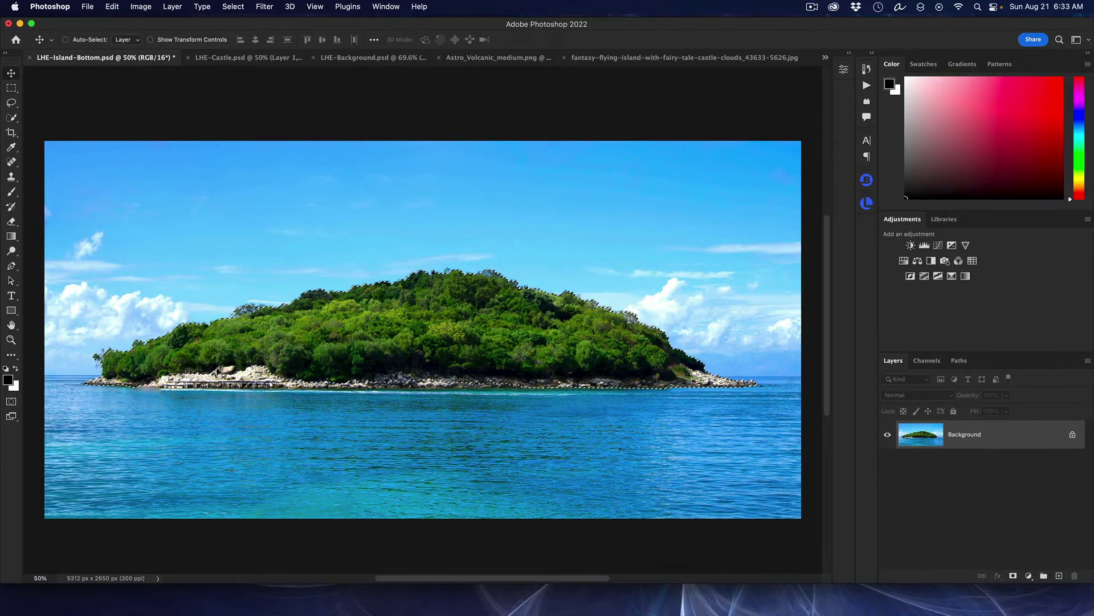
{"action": "scroll", "coordinate": [280, 360], "scroll_direction": "up", "scroll_amount": 3}
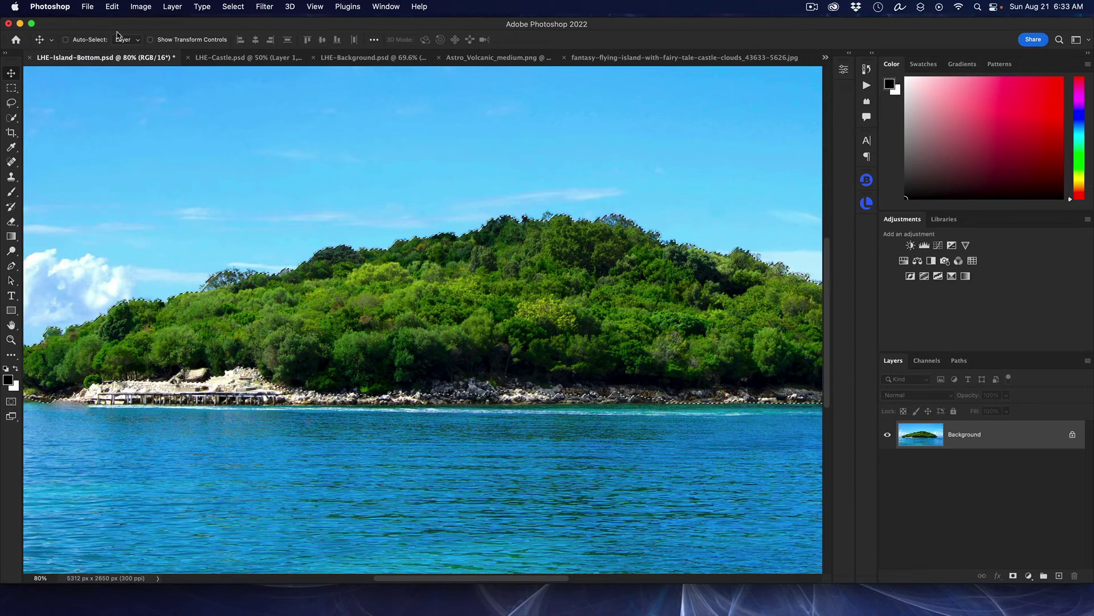
{"action": "left_click", "coordinate": [11, 117]}
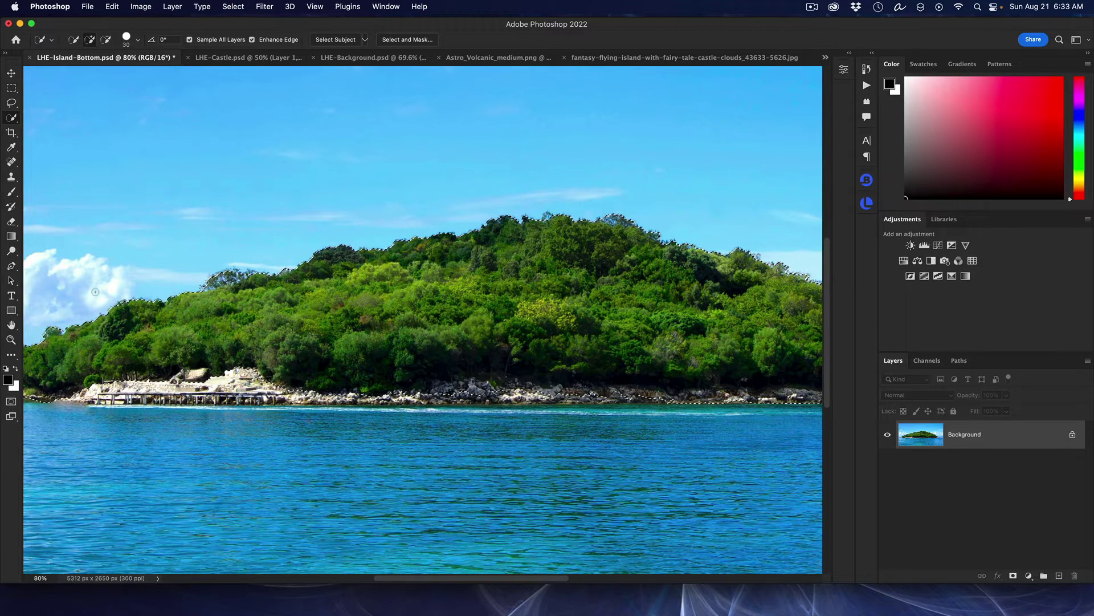
{"action": "left_click", "coordinate": [90, 40]}
{"action": "mouse_move", "coordinate": [604, 389]}
{"action": "left_mouse_down"}
{"action": "mouse_move", "coordinate": [679, 393]}
{"action": "mouse_move", "coordinate": [695, 381]}
{"action": "left_mouse_up"}
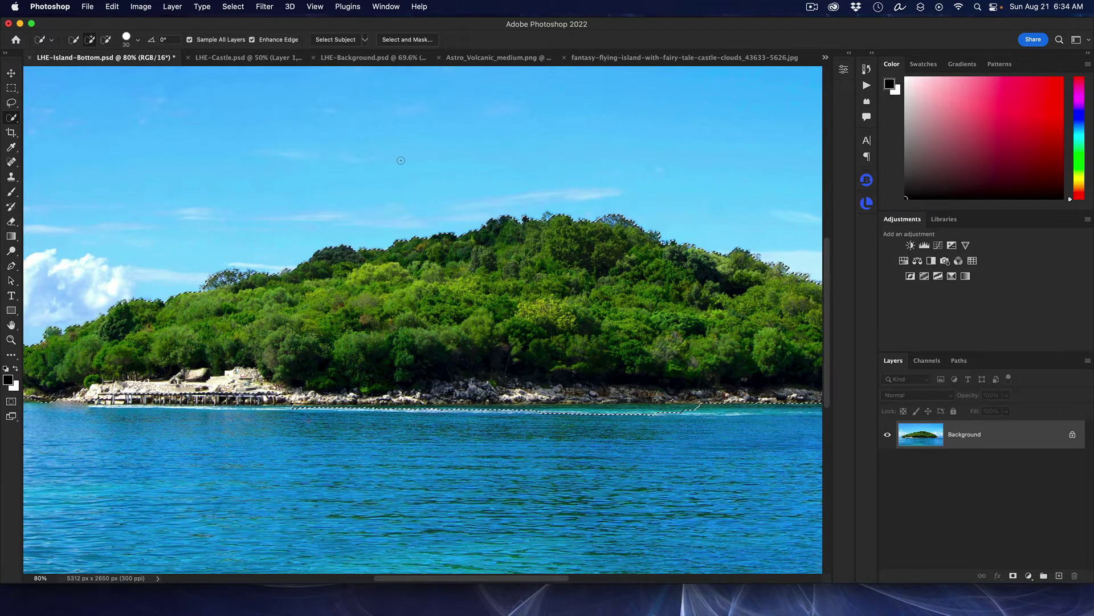
{"action": "key", "text": "super+j"}
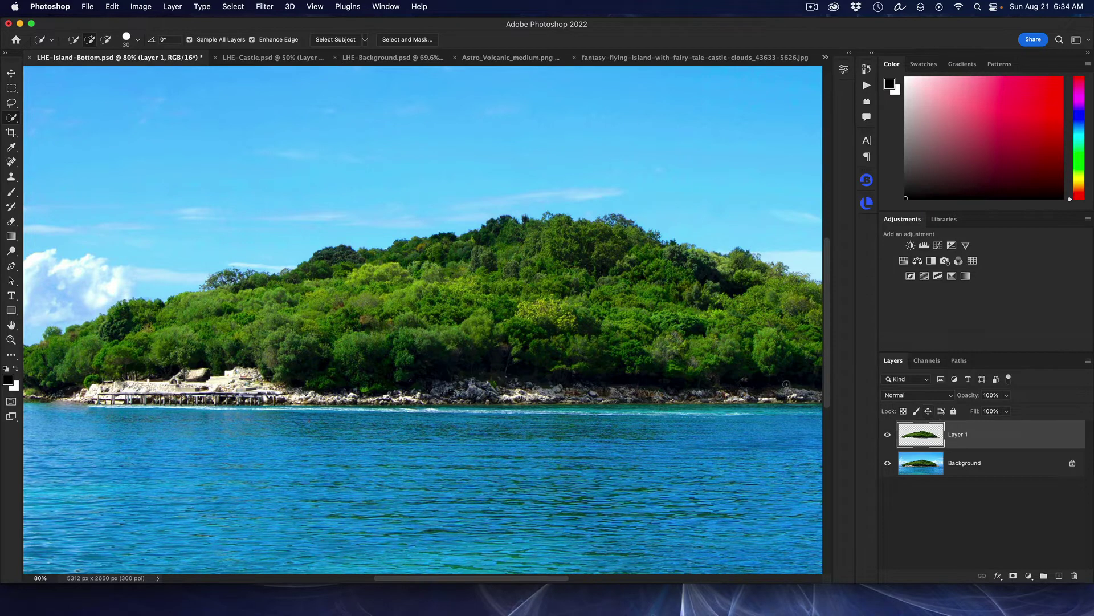
- Bring the island cutout into LHE-Background.psd as a layer above the castle
{"action": "left_click", "coordinate": [11, 73]}
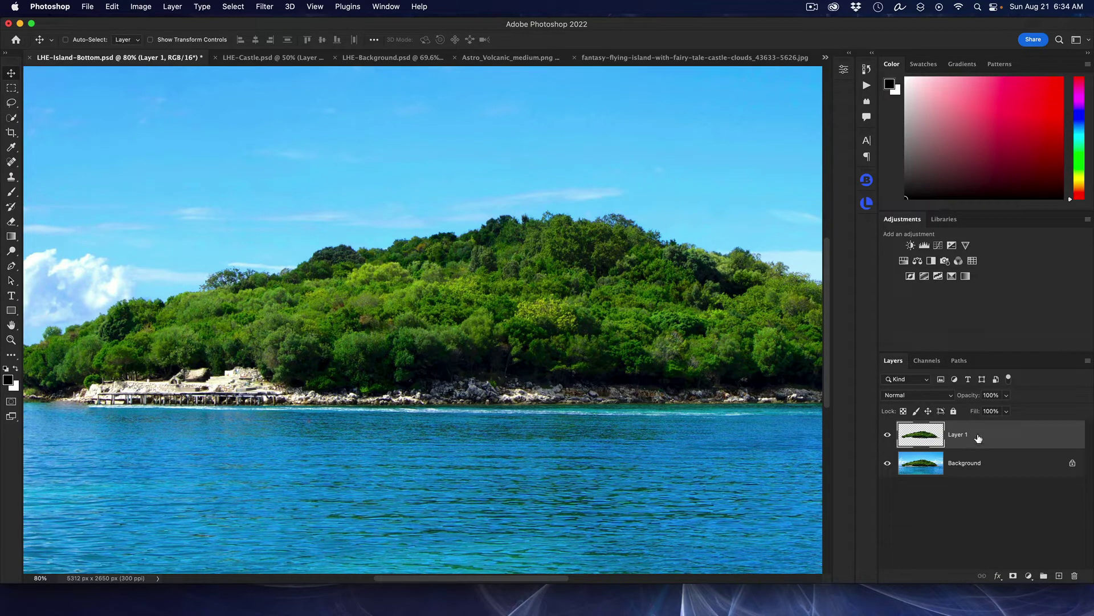
{"action": "left_click_drag", "start_coordinate": [596, 300], "coordinate": [408, 217]}
{"action": "left_click_drag", "start_coordinate": [457, 323], "coordinate": [460, 328]}
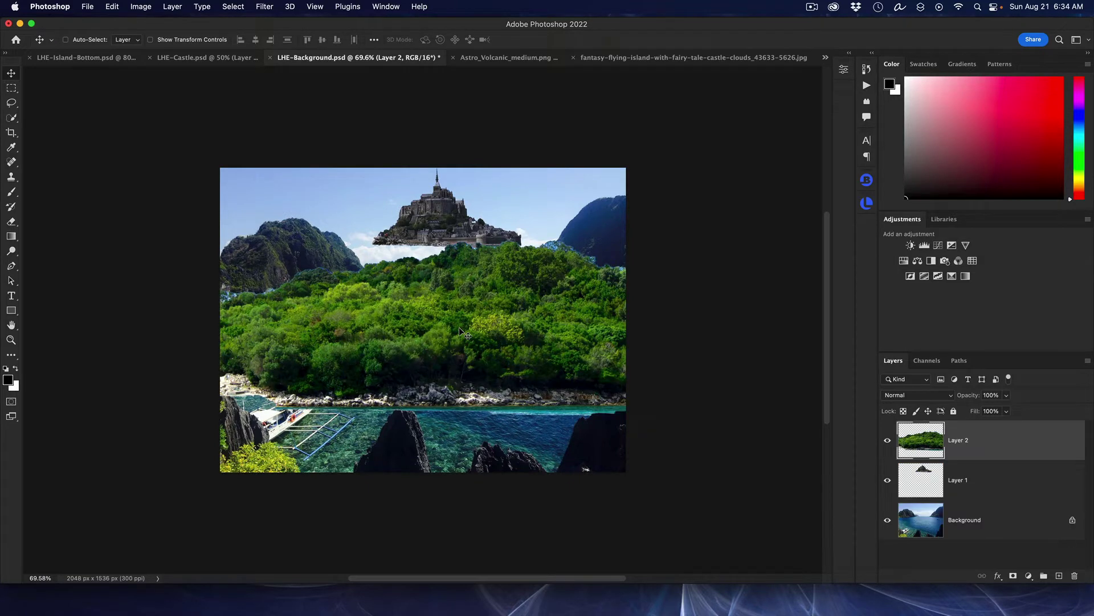
- Scale the island layer to about 28.5%, rotate it about 180° upside down and place it directly beneath the castle
{"action": "key", "text": "super+t"}
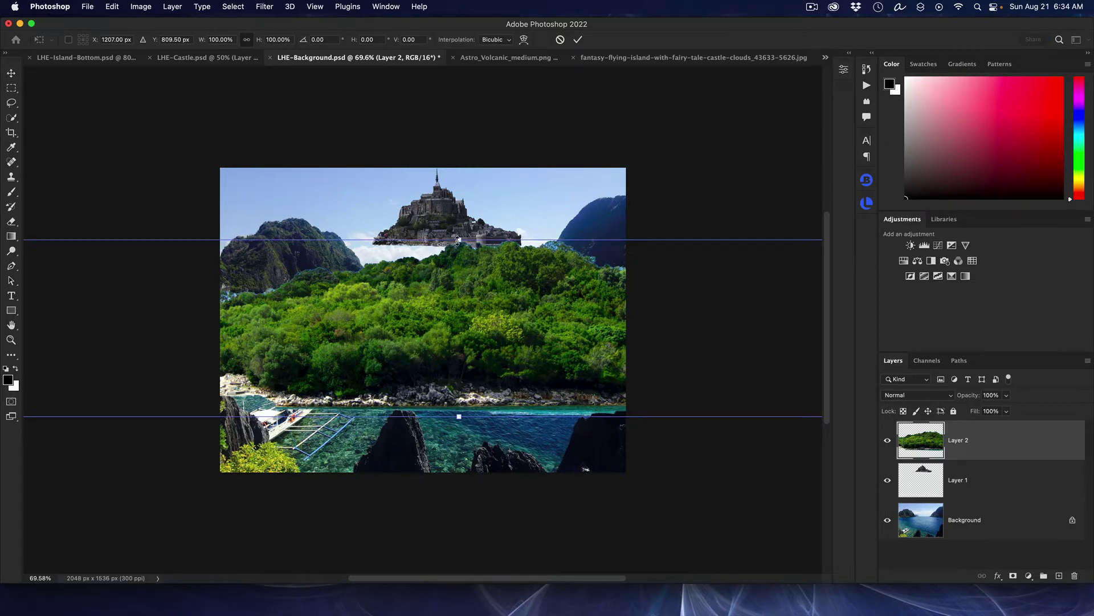
{"action": "left_click_drag", "start_coordinate": [457, 240], "coordinate": [460, 342]}
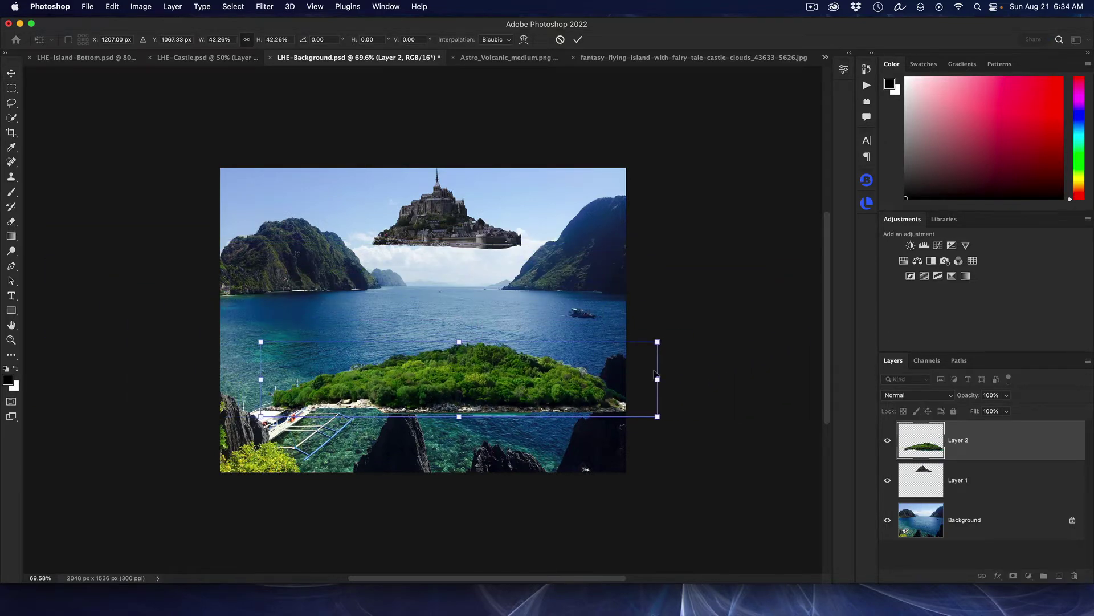
{"action": "left_click_drag", "start_coordinate": [657, 379], "coordinate": [186, 432]}
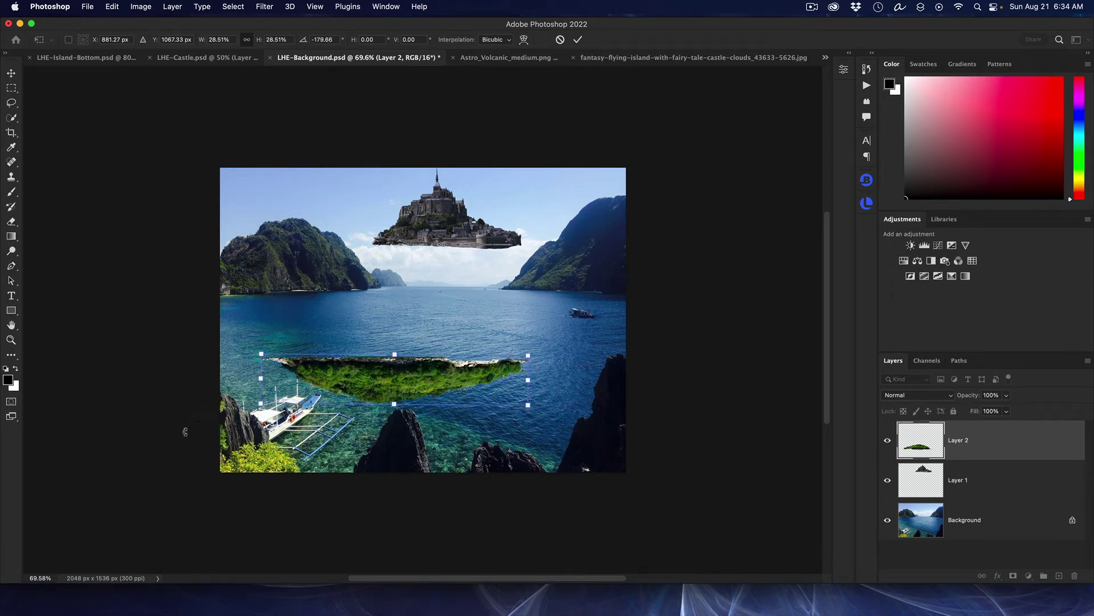
{"action": "left_click_drag", "start_coordinate": [408, 388], "coordinate": [461, 277]}
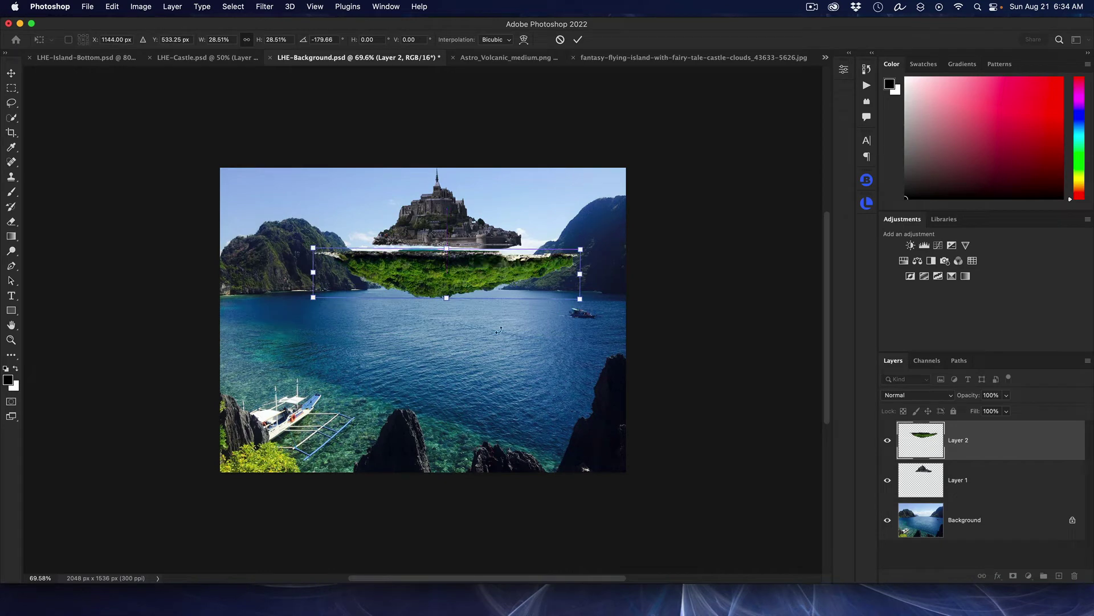
{"action": "left_click", "coordinate": [697, 57]}
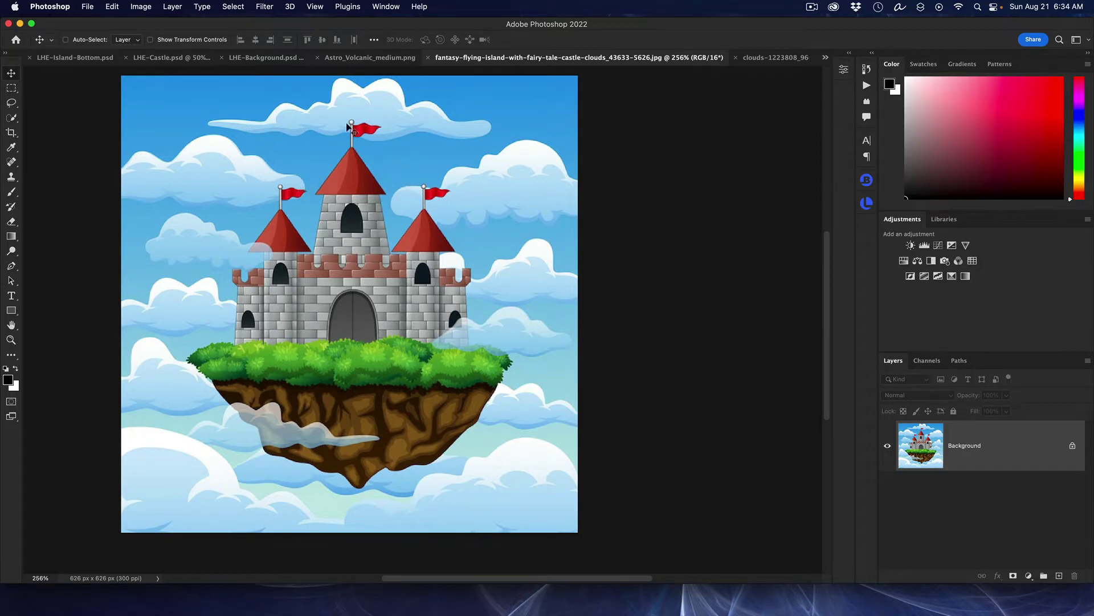
- In LHE-Background.psd, scale the island layer to about 25.3%, rotate it about 179° upside down and place it beneath the castle
{"action": "left_click", "coordinate": [249, 59]}
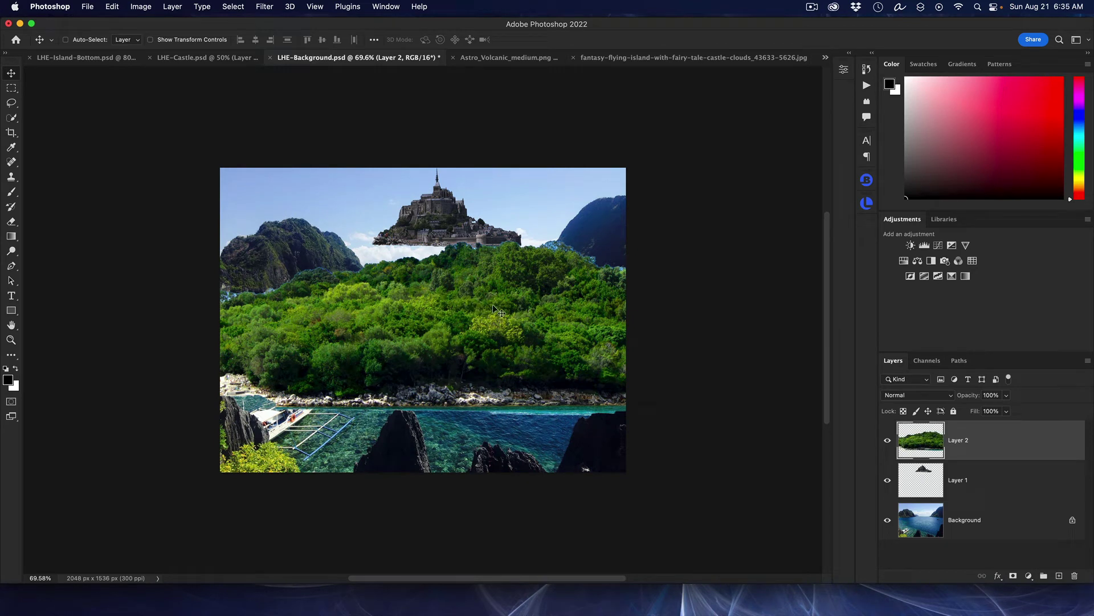
{"action": "key", "text": "super+t"}
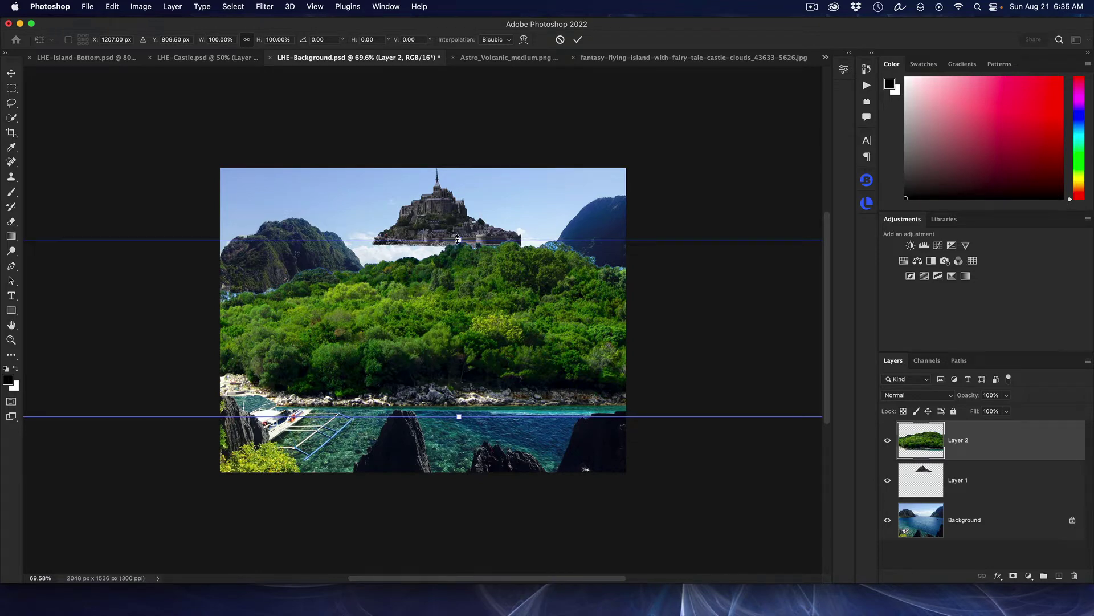
{"action": "left_click_drag", "start_coordinate": [458, 238], "coordinate": [491, 372]}
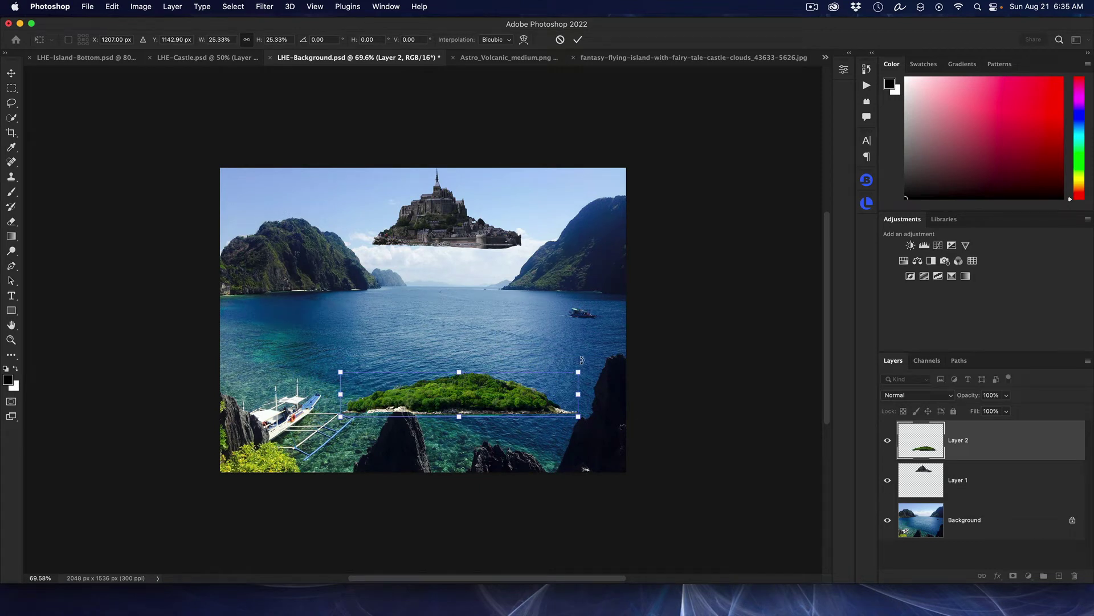
{"action": "left_click_drag", "start_coordinate": [582, 360], "coordinate": [320, 429]}
{"action": "left_click_drag", "start_coordinate": [448, 405], "coordinate": [425, 275]}
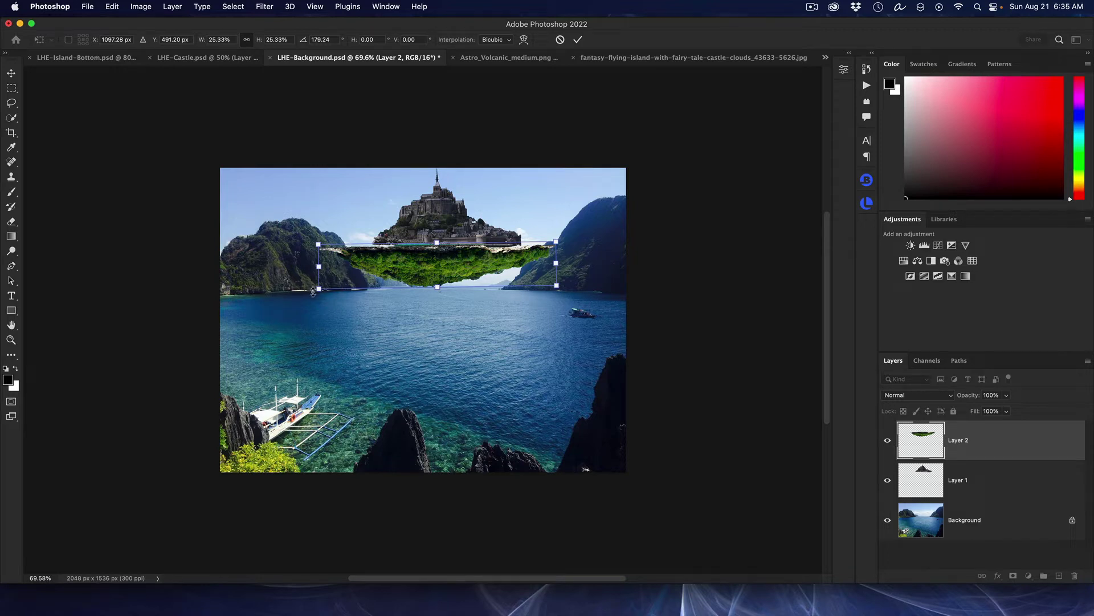
- Fit the upside-down island to the castle's width at about 15.9% width and 27.2% height, and set it against the castle's base
{"action": "left_click_drag", "start_coordinate": [318, 289], "coordinate": [324, 409]}
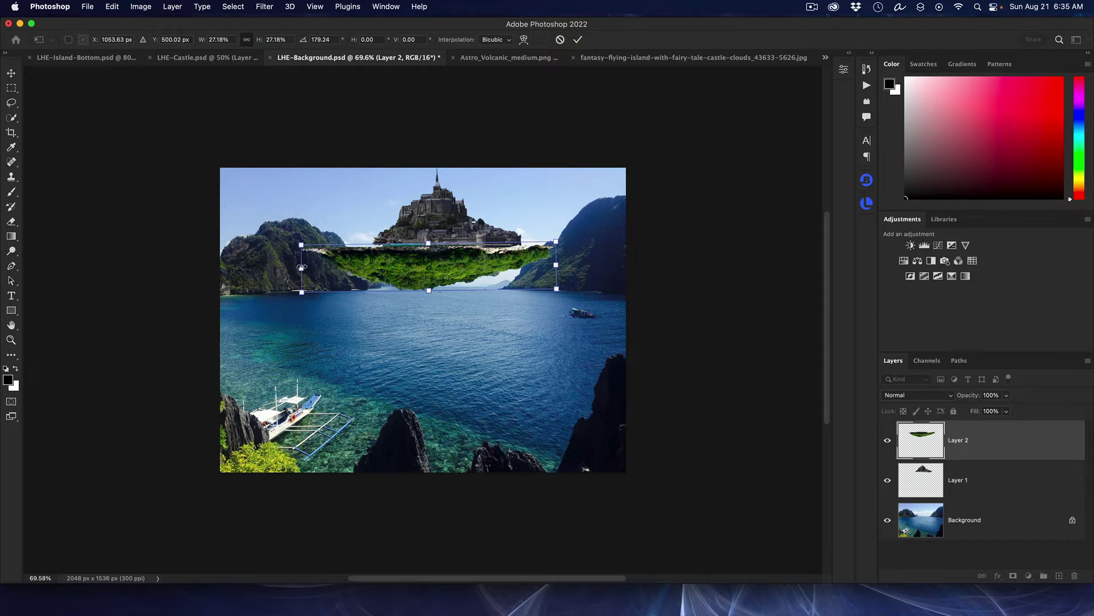
{"action": "left_click_drag", "start_coordinate": [301, 267], "coordinate": [372, 265]}
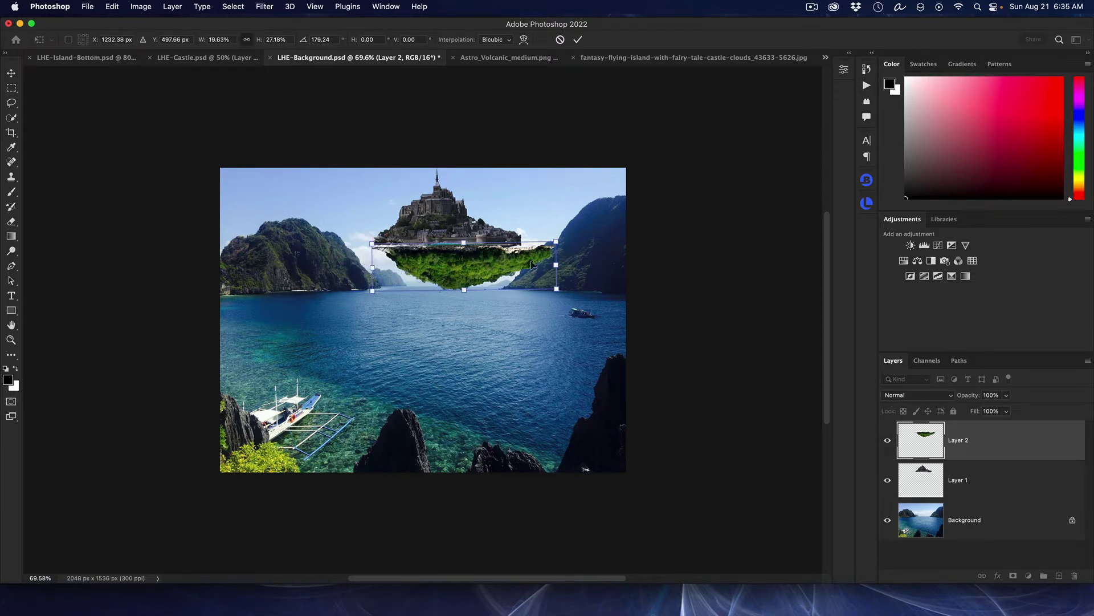
{"action": "left_click_drag", "start_coordinate": [559, 264], "coordinate": [529, 262]}
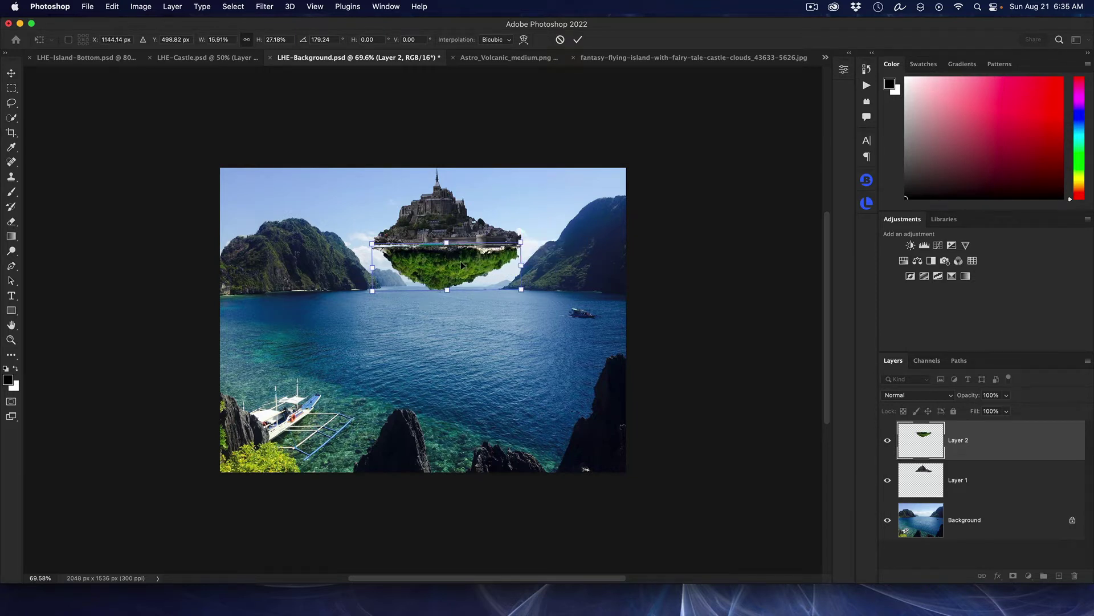
{"action": "left_click_drag", "start_coordinate": [461, 261], "coordinate": [459, 256]}
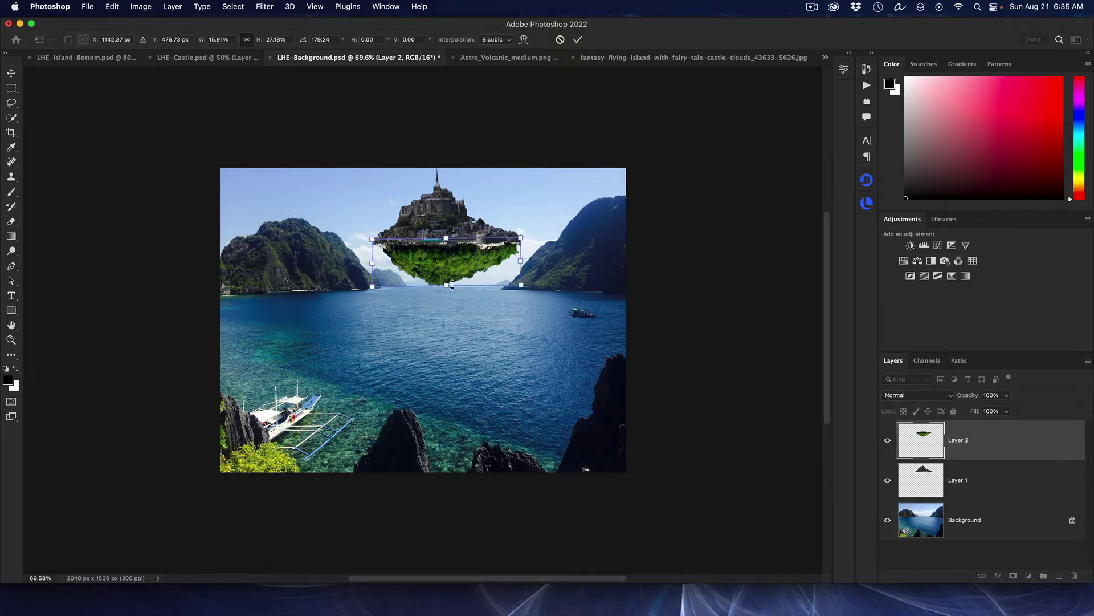
{"action": "key", "text": "Return"}
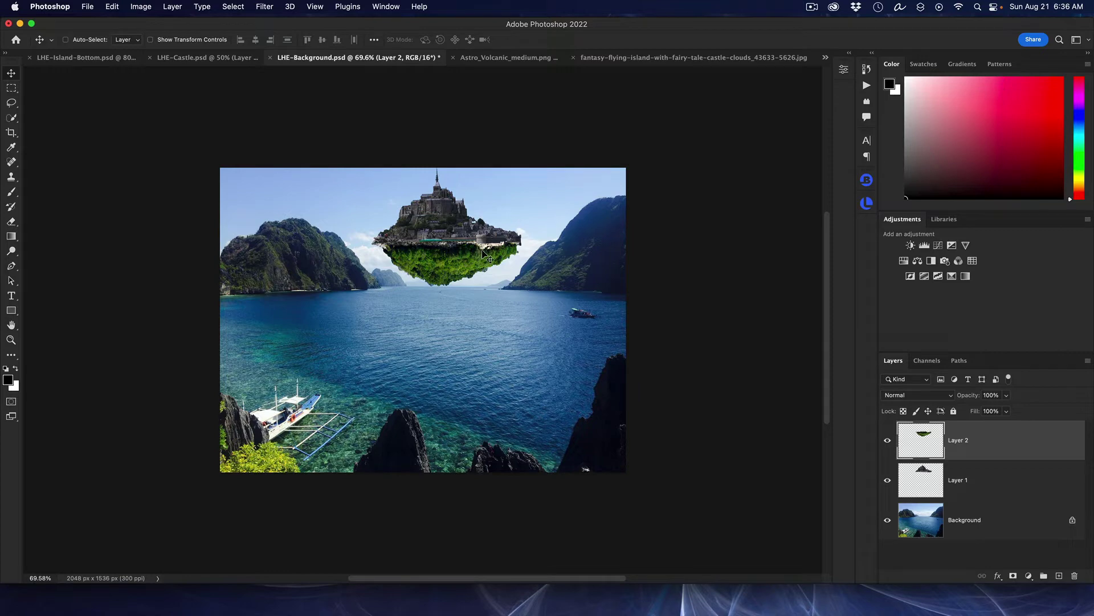
- Clone foliage over the rocky shoreline under the castle's teal strip and wall, up to the round tower, with the Clone Stamp tool
{"action": "scroll", "coordinate": [484, 252], "scroll_direction": "up", "scroll_amount": 3}
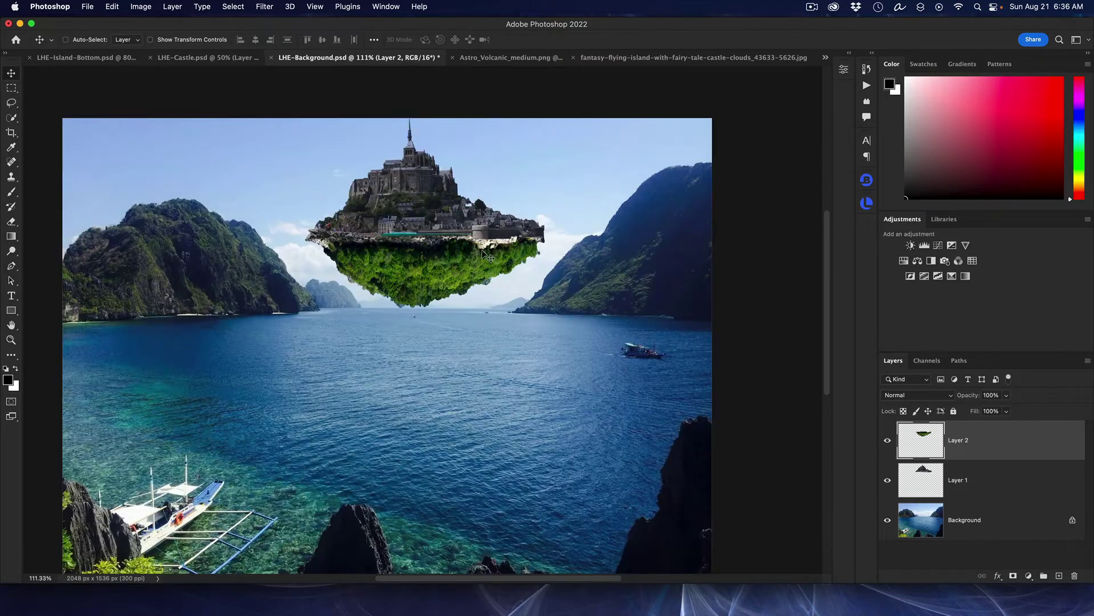
{"action": "scroll", "coordinate": [484, 252], "scroll_direction": "up", "scroll_amount": 4}
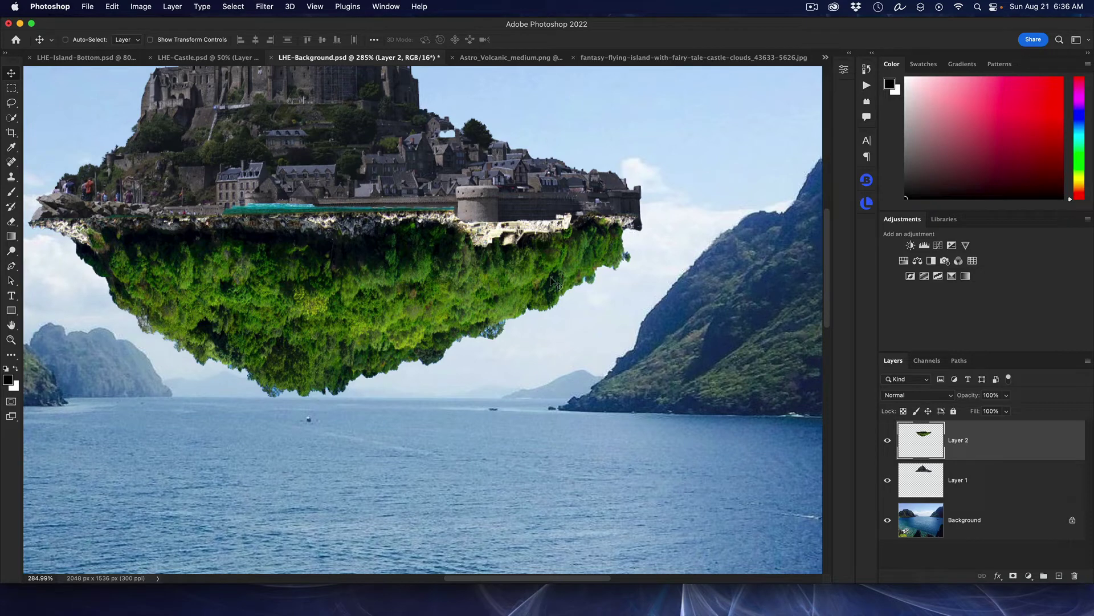
{"action": "left_click", "coordinate": [11, 180]}
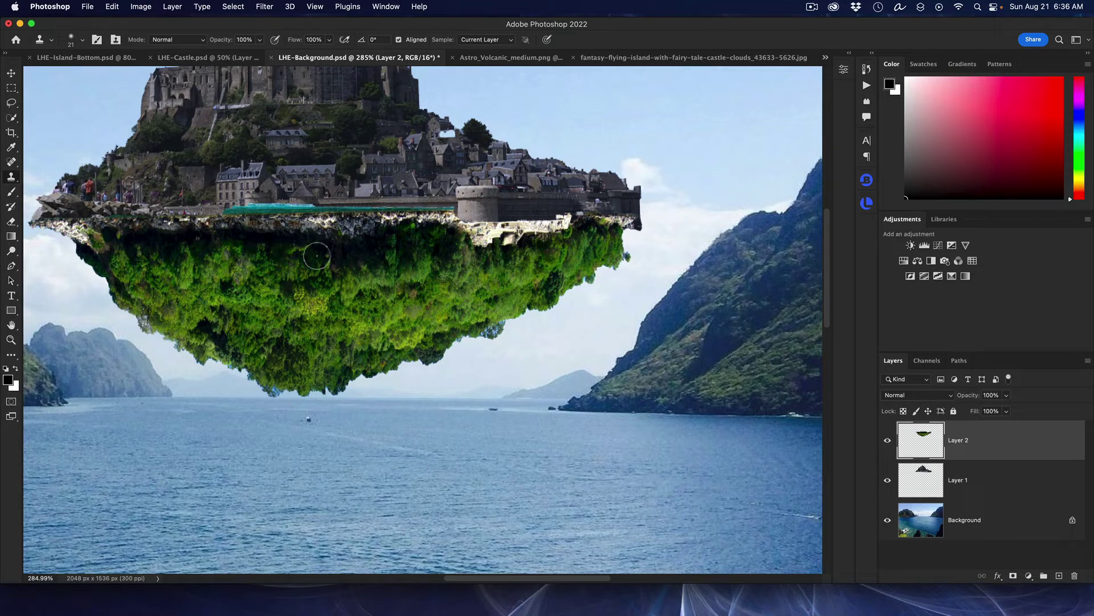
{"action": "left_click", "coordinate": [317, 256], "text": "alt"}
{"action": "mouse_move", "coordinate": [329, 239]}
{"action": "left_mouse_down"}
{"action": "mouse_move", "coordinate": [295, 232]}
{"action": "mouse_move", "coordinate": [299, 219]}
{"action": "mouse_move", "coordinate": [358, 227]}
{"action": "left_mouse_up"}
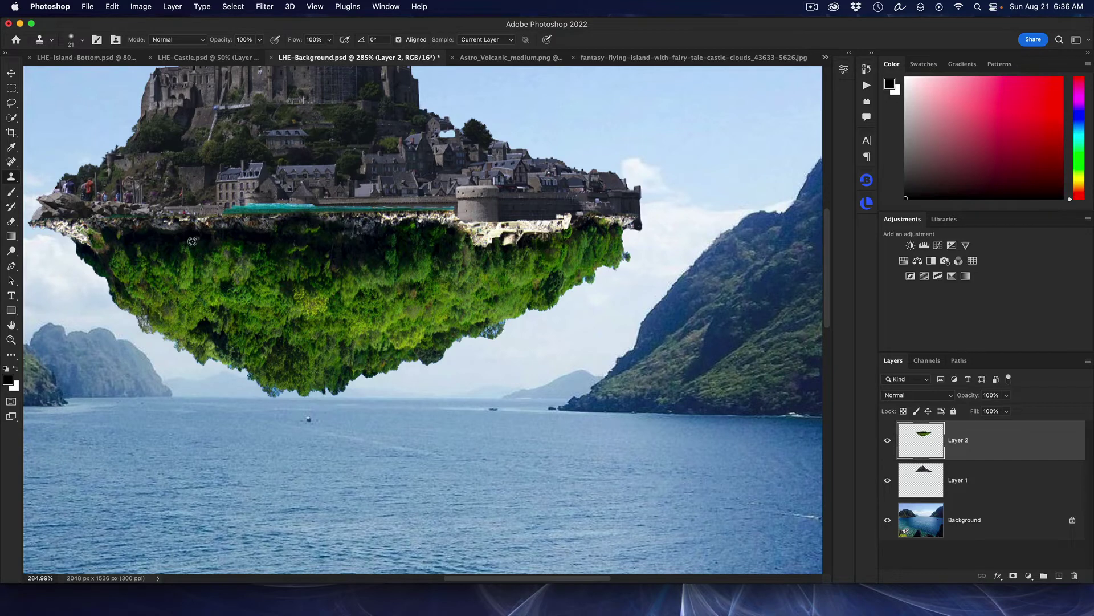
{"action": "mouse_move", "coordinate": [174, 228]}
{"action": "left_mouse_down"}
{"action": "mouse_move", "coordinate": [137, 223]}
{"action": "mouse_move", "coordinate": [274, 229]}
{"action": "left_mouse_up"}
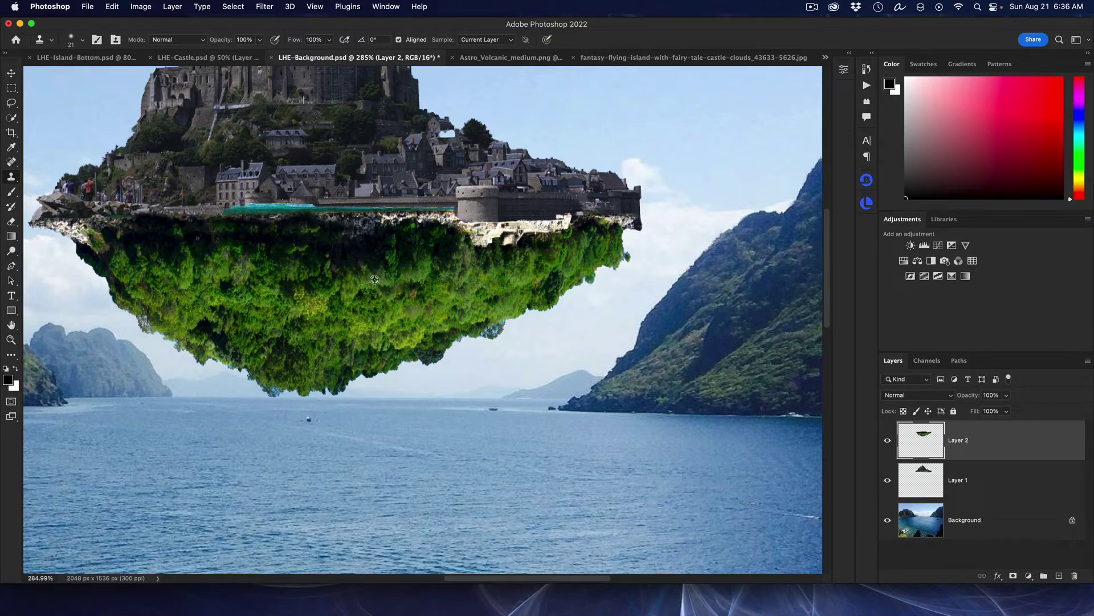
{"action": "mouse_move", "coordinate": [359, 234]}
{"action": "left_mouse_down"}
{"action": "mouse_move", "coordinate": [317, 220]}
{"action": "mouse_move", "coordinate": [430, 216]}
{"action": "mouse_move", "coordinate": [358, 235]}
{"action": "mouse_move", "coordinate": [363, 265]}
{"action": "mouse_move", "coordinate": [360, 242]}
{"action": "mouse_move", "coordinate": [334, 227]}
{"action": "mouse_move", "coordinate": [460, 213]}
{"action": "left_mouse_up"}
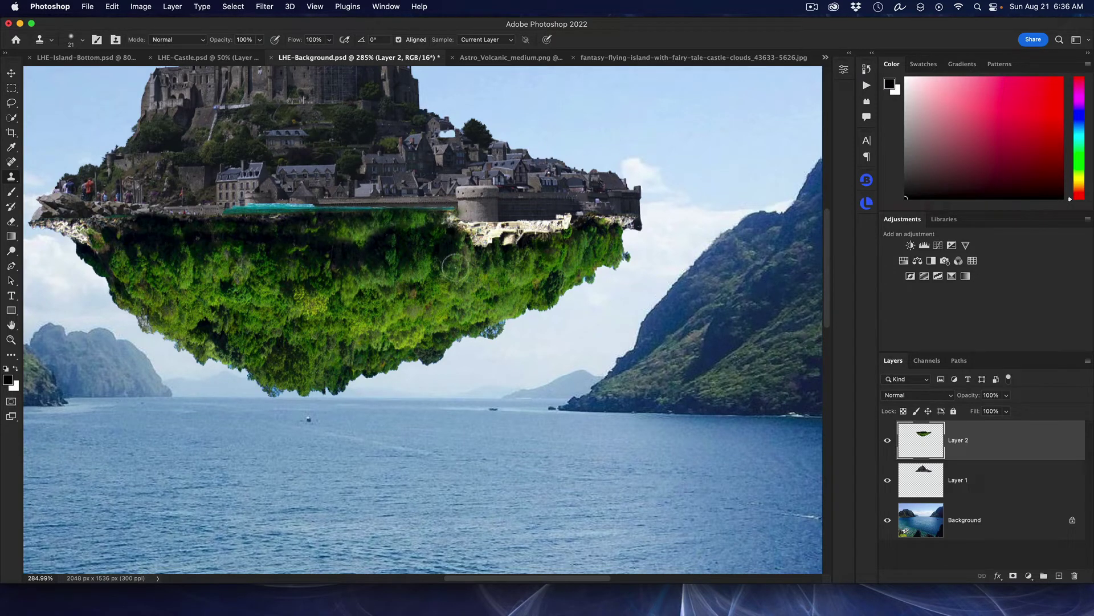
- Clone foliage over the remaining pale rocks from the round tower to the island's right end and over its left tip
{"action": "left_click", "coordinate": [452, 283], "text": "alt"}
{"action": "mouse_move", "coordinate": [449, 253]}
{"action": "left_mouse_down"}
{"action": "mouse_move", "coordinate": [445, 218]}
{"action": "mouse_move", "coordinate": [458, 212]}
{"action": "mouse_move", "coordinate": [459, 229]}
{"action": "mouse_move", "coordinate": [505, 225]}
{"action": "mouse_move", "coordinate": [461, 247]}
{"action": "mouse_move", "coordinate": [421, 240]}
{"action": "mouse_move", "coordinate": [509, 236]}
{"action": "mouse_move", "coordinate": [496, 244]}
{"action": "mouse_move", "coordinate": [512, 215]}
{"action": "mouse_move", "coordinate": [530, 232]}
{"action": "mouse_move", "coordinate": [543, 212]}
{"action": "mouse_move", "coordinate": [529, 233]}
{"action": "mouse_move", "coordinate": [489, 231]}
{"action": "mouse_move", "coordinate": [558, 228]}
{"action": "mouse_move", "coordinate": [554, 213]}
{"action": "mouse_move", "coordinate": [584, 235]}
{"action": "left_mouse_up"}
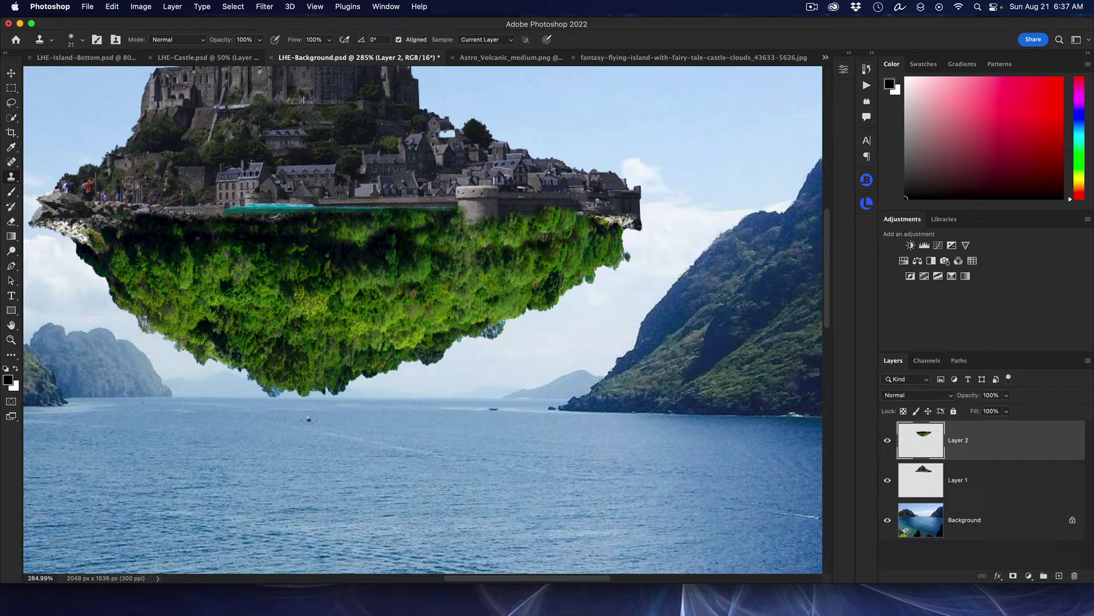
{"action": "left_click", "coordinate": [532, 274], "text": "alt"}
{"action": "mouse_move", "coordinate": [588, 230]}
{"action": "left_mouse_down"}
{"action": "mouse_move", "coordinate": [610, 227]}
{"action": "mouse_move", "coordinate": [628, 216]}
{"action": "mouse_move", "coordinate": [622, 252]}
{"action": "mouse_move", "coordinate": [637, 230]}
{"action": "left_mouse_up"}
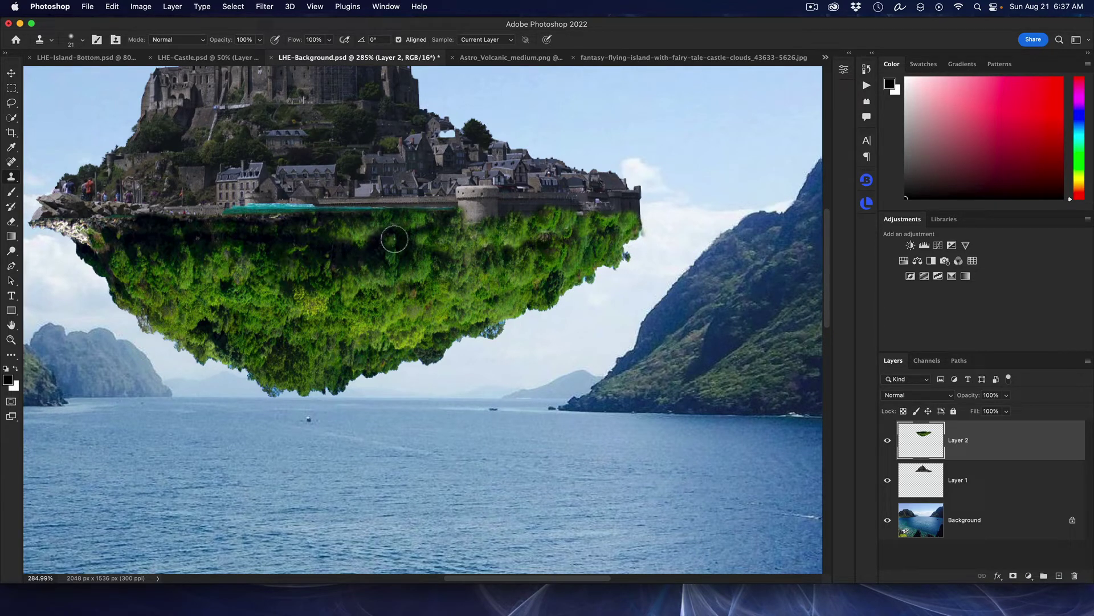
{"action": "mouse_move", "coordinate": [435, 228]}
{"action": "left_mouse_down"}
{"action": "mouse_move", "coordinate": [563, 219]}
{"action": "mouse_move", "coordinate": [587, 205]}
{"action": "mouse_move", "coordinate": [551, 203]}
{"action": "left_mouse_up"}
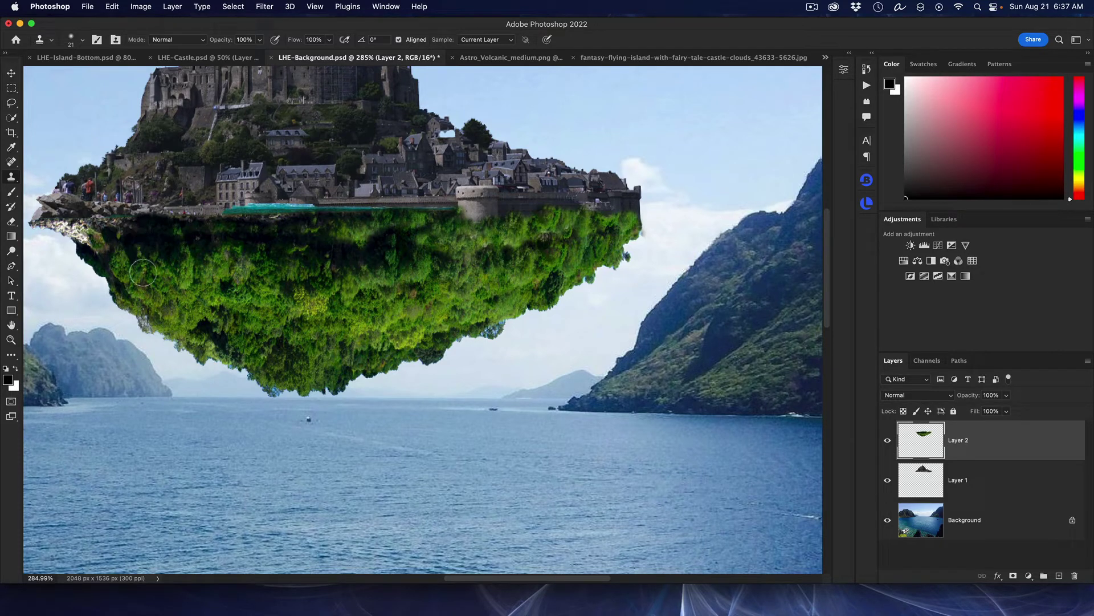
{"action": "mouse_move", "coordinate": [117, 254]}
{"action": "left_mouse_down"}
{"action": "mouse_move", "coordinate": [49, 221]}
{"action": "mouse_move", "coordinate": [104, 249]}
{"action": "mouse_move", "coordinate": [114, 228]}
{"action": "mouse_move", "coordinate": [71, 221]}
{"action": "mouse_move", "coordinate": [123, 223]}
{"action": "left_mouse_up"}
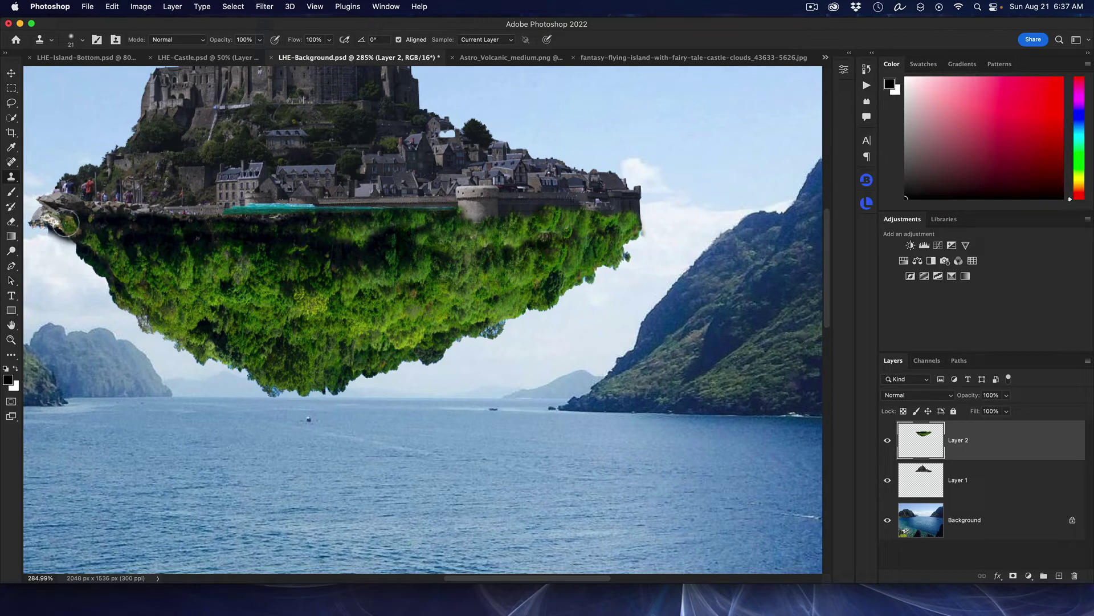
{"action": "mouse_move", "coordinate": [61, 225]}
{"action": "left_mouse_down"}
{"action": "mouse_move", "coordinate": [43, 214]}
{"action": "mouse_move", "coordinate": [29, 225]}
{"action": "mouse_move", "coordinate": [70, 212]}
{"action": "mouse_move", "coordinate": [44, 229]}
{"action": "mouse_move", "coordinate": [94, 245]}
{"action": "mouse_move", "coordinate": [104, 240]}
{"action": "mouse_move", "coordinate": [91, 217]}
{"action": "mouse_move", "coordinate": [76, 214]}
{"action": "mouse_move", "coordinate": [87, 246]}
{"action": "left_mouse_up"}
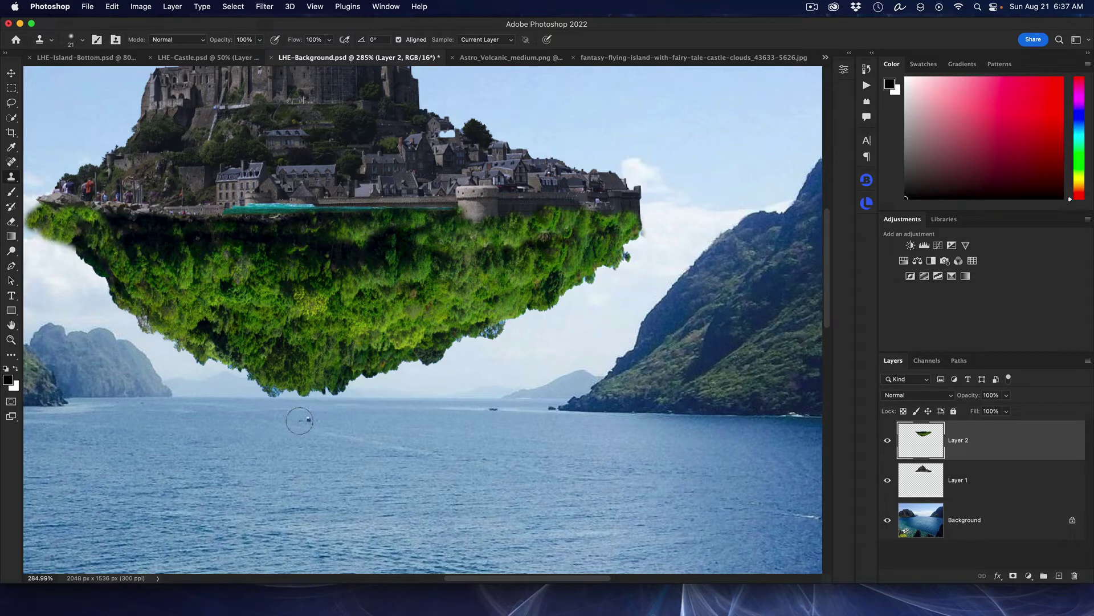
- Add a Curves adjustment layer above the castle layer and clip it to the castle
{"action": "scroll", "coordinate": [335, 398], "scroll_direction": "up", "scroll_amount": 2}
{"action": "scroll", "coordinate": [335, 401], "scroll_direction": "down", "scroll_amount": 4}
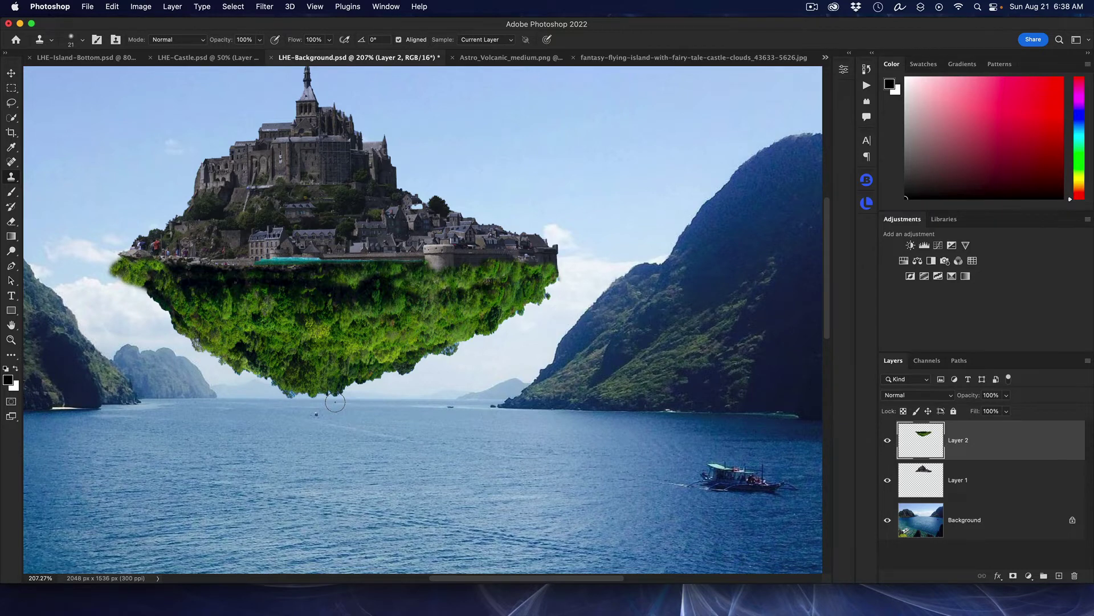
{"action": "scroll", "coordinate": [335, 402], "scroll_direction": "down", "scroll_amount": 3}
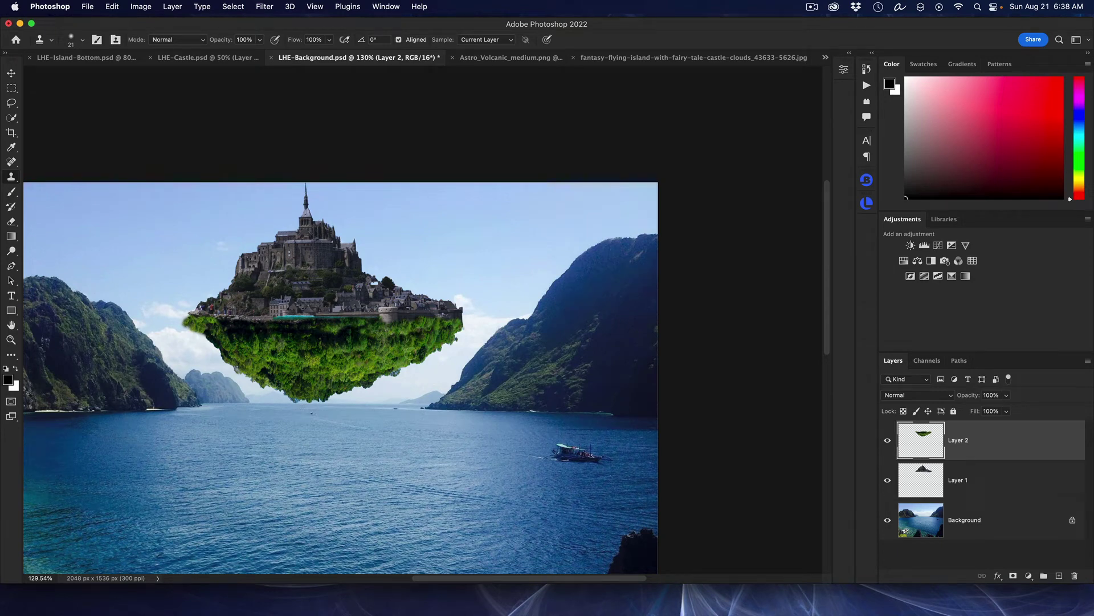
{"action": "scroll", "coordinate": [374, 372], "scroll_direction": "up", "scroll_amount": 3}
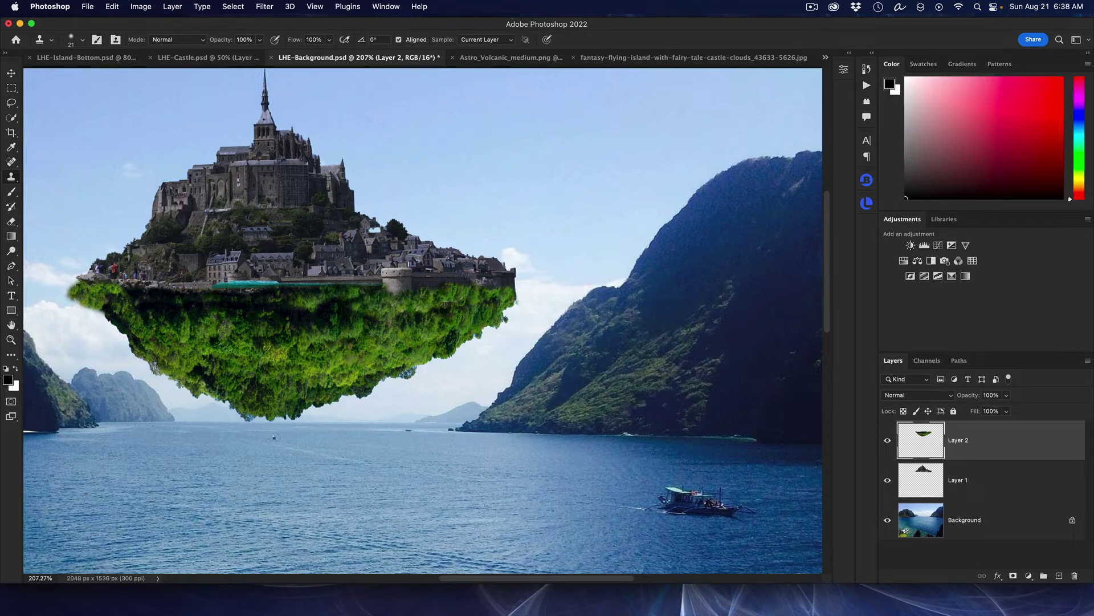
{"action": "key", "text": "super+0"}
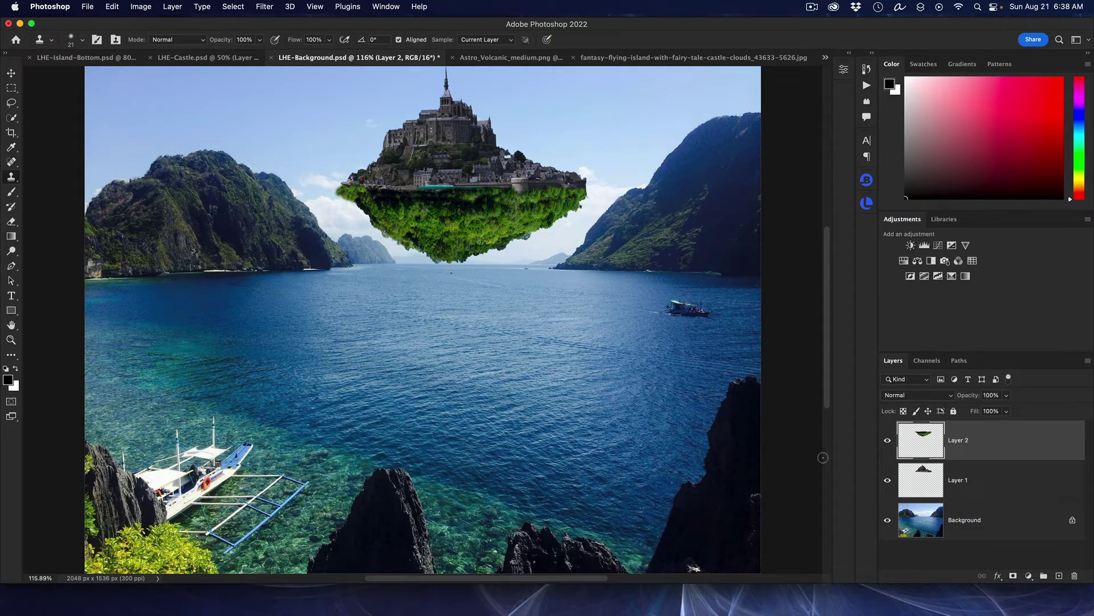
{"action": "left_click", "coordinate": [976, 480]}
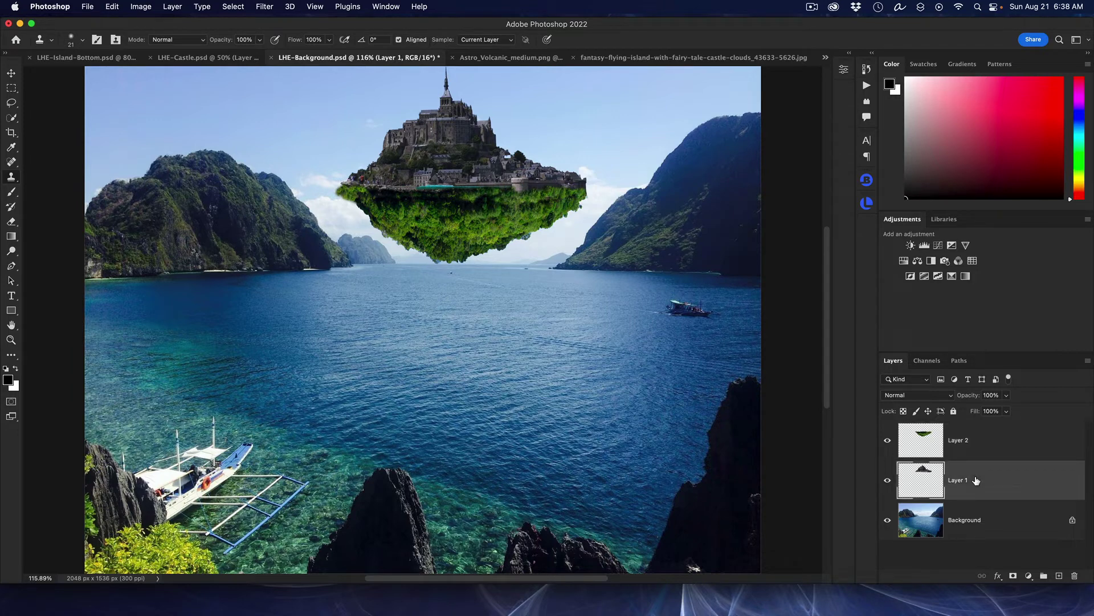
{"action": "left_click", "coordinate": [939, 245]}
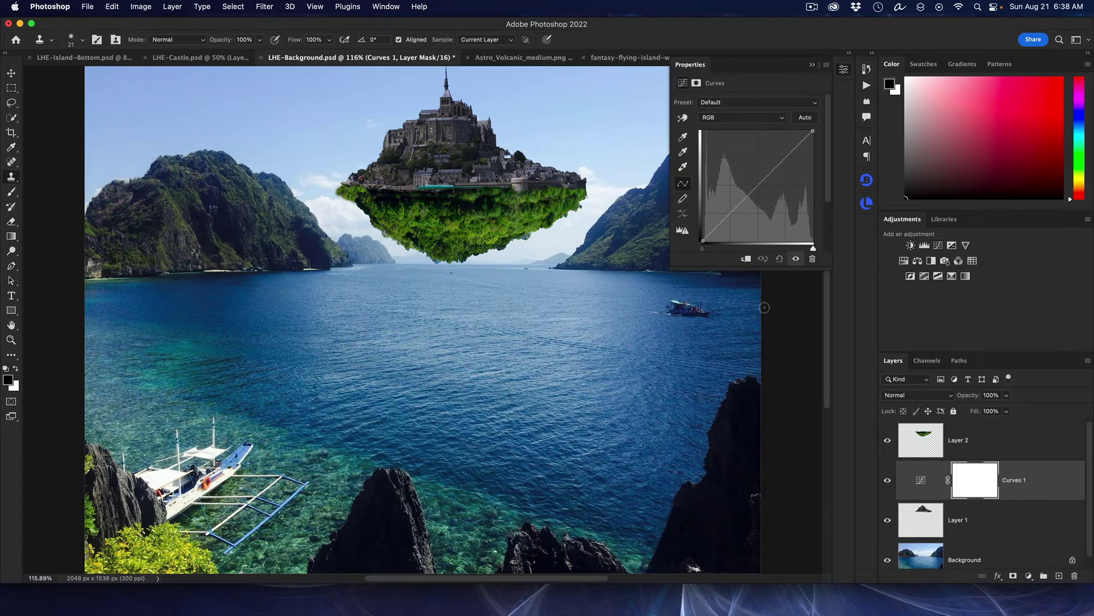
{"action": "left_click", "coordinate": [745, 260]}
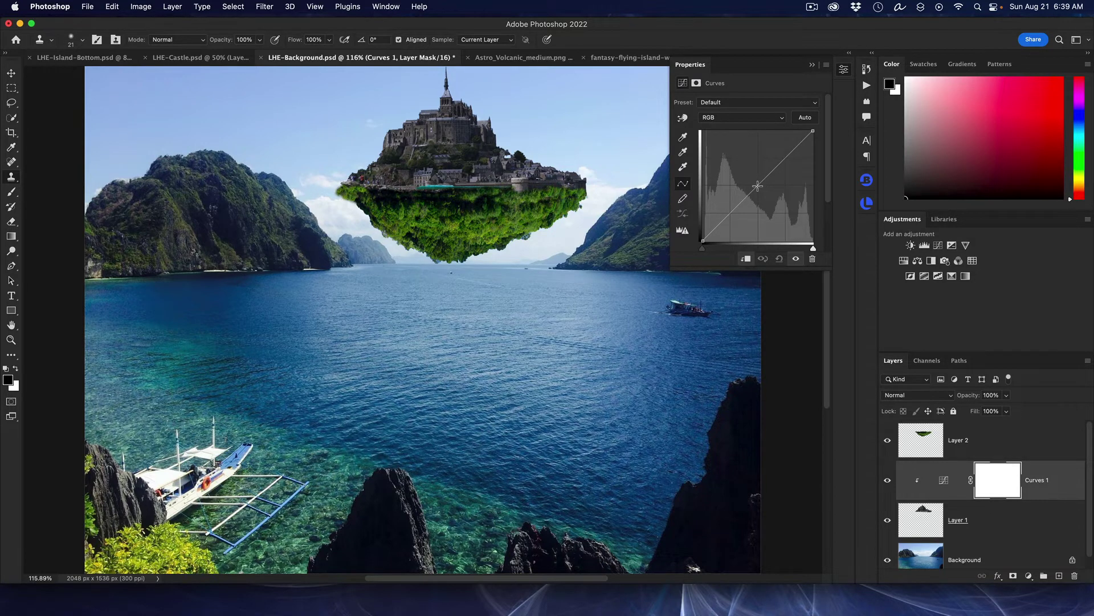
- Try shaping the castle's curve by hand with an S-curve, a raised black point and a lowered white point
{"action": "left_click", "coordinate": [778, 229]}
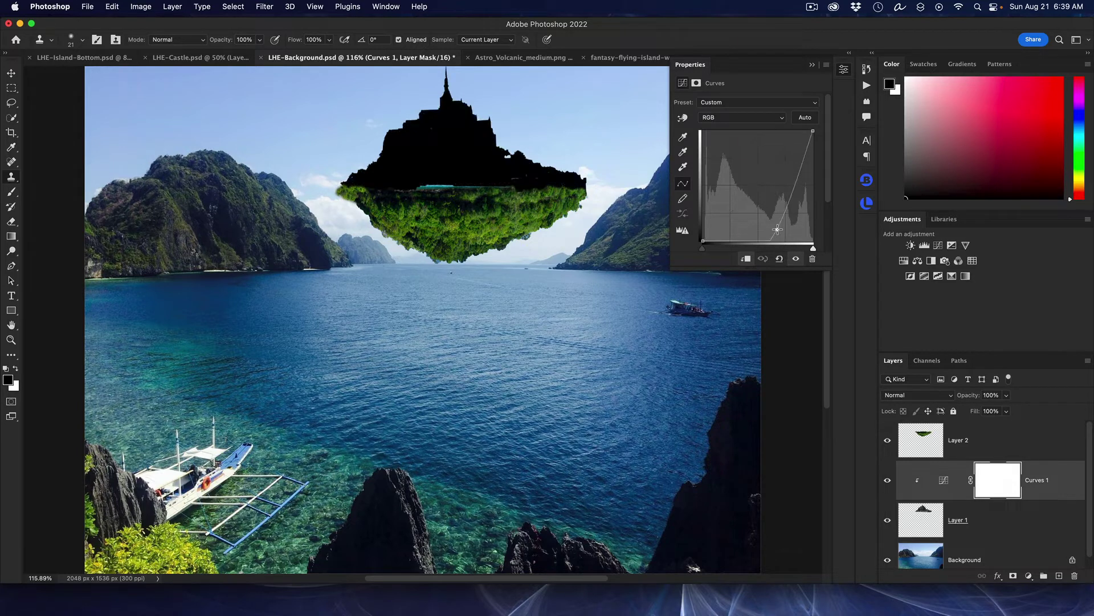
{"action": "left_click_drag", "start_coordinate": [778, 229], "coordinate": [753, 191]}
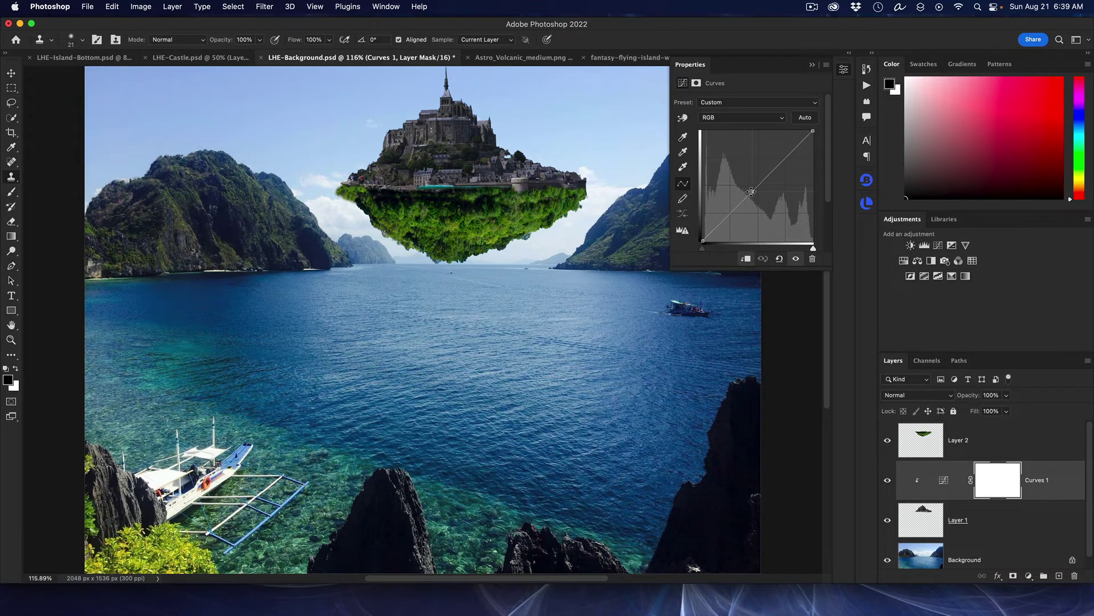
{"action": "left_click", "coordinate": [779, 161]}
{"action": "left_click_drag", "start_coordinate": [752, 192], "coordinate": [733, 215]}
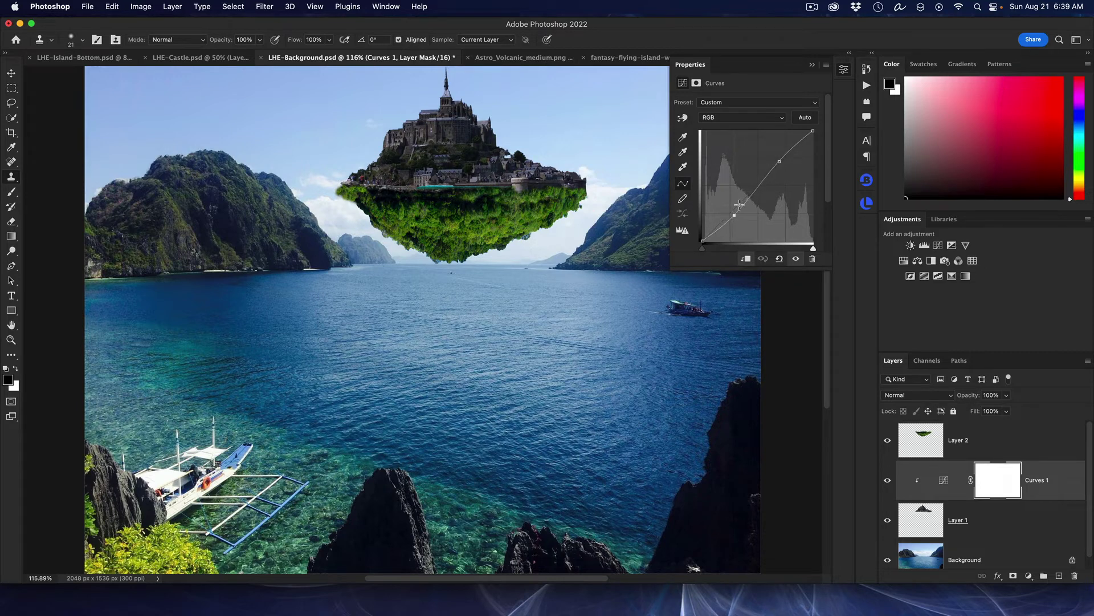
{"action": "left_click_drag", "start_coordinate": [779, 162], "coordinate": [781, 158]}
{"action": "left_click_drag", "start_coordinate": [704, 241], "coordinate": [732, 212]}
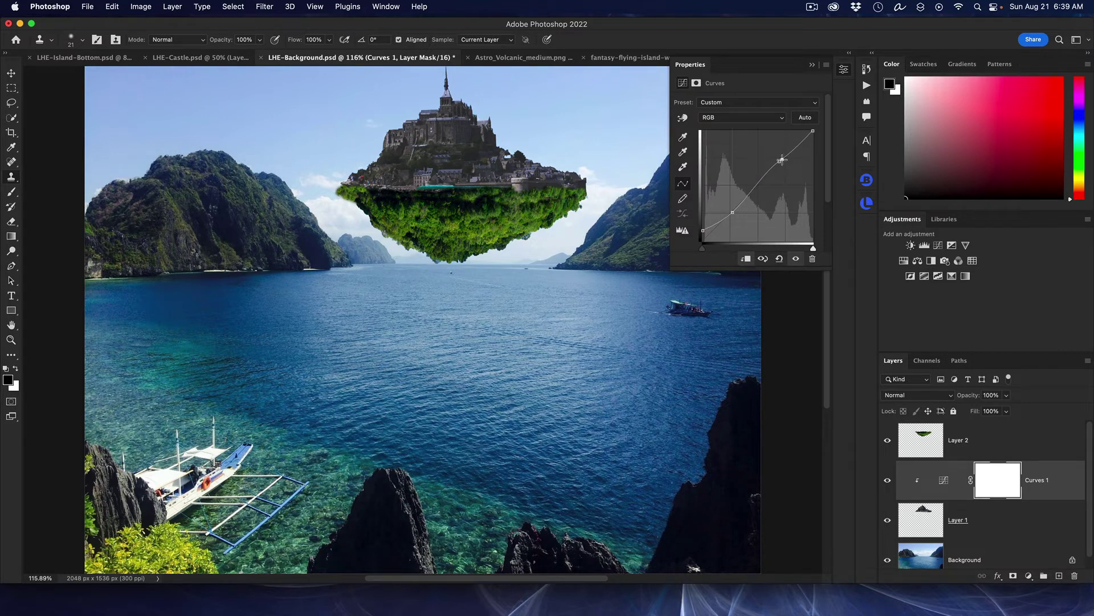
{"action": "mouse_move", "coordinate": [782, 160]}
{"action": "left_mouse_down"}
{"action": "mouse_move", "coordinate": [787, 168]}
{"action": "mouse_move", "coordinate": [784, 158]}
{"action": "left_mouse_up"}
{"action": "left_click_drag", "start_coordinate": [813, 131], "coordinate": [813, 139]}
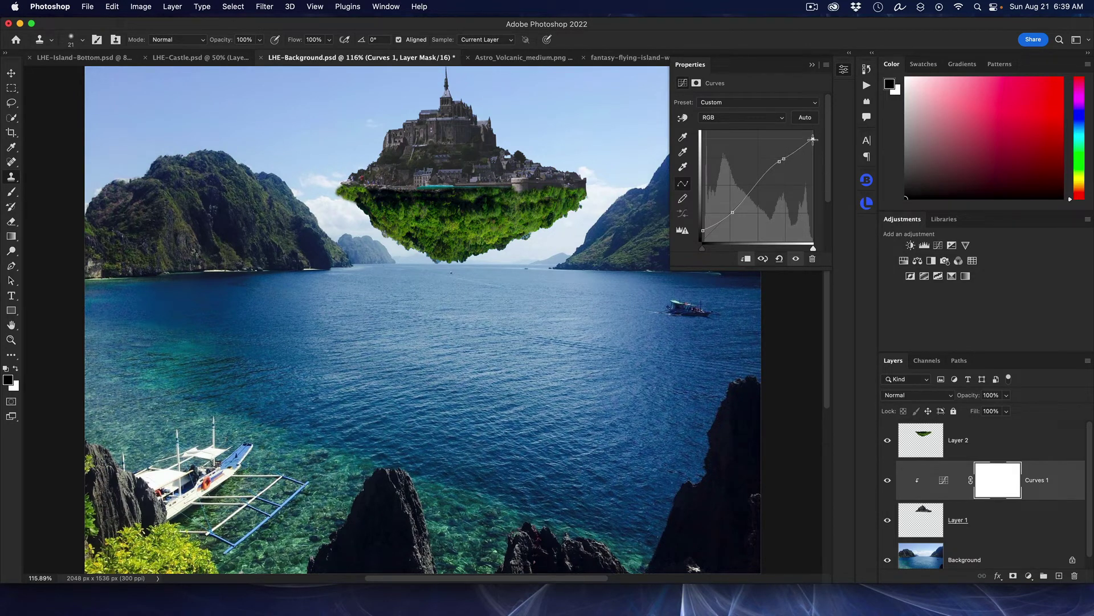
{"action": "left_click", "coordinate": [785, 158]}
- Apply the automatic Curves correction to the castle, raise the curve's shadow end and make the island layer active
{"action": "left_click", "coordinate": [805, 117]}
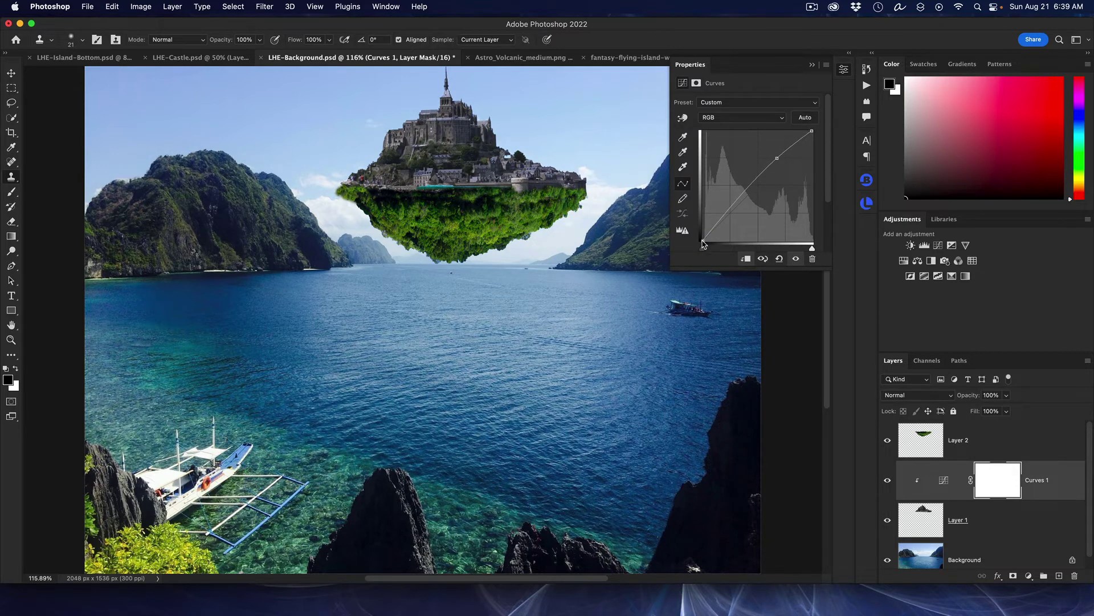
{"action": "left_click_drag", "start_coordinate": [703, 241], "coordinate": [722, 216]}
{"action": "left_click", "coordinate": [812, 64]}
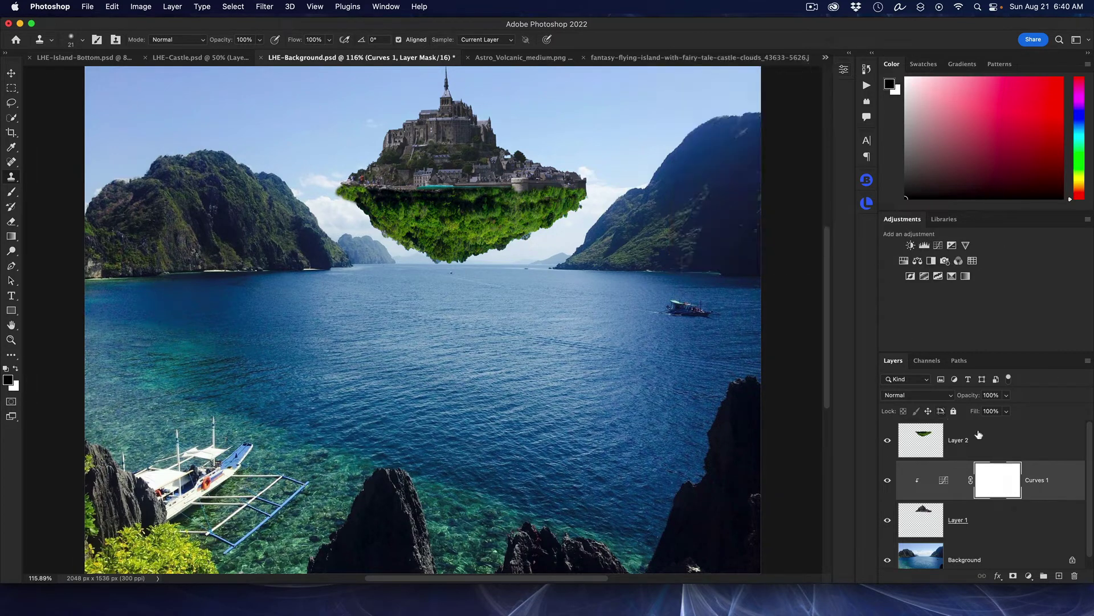
{"action": "left_click", "coordinate": [993, 443]}
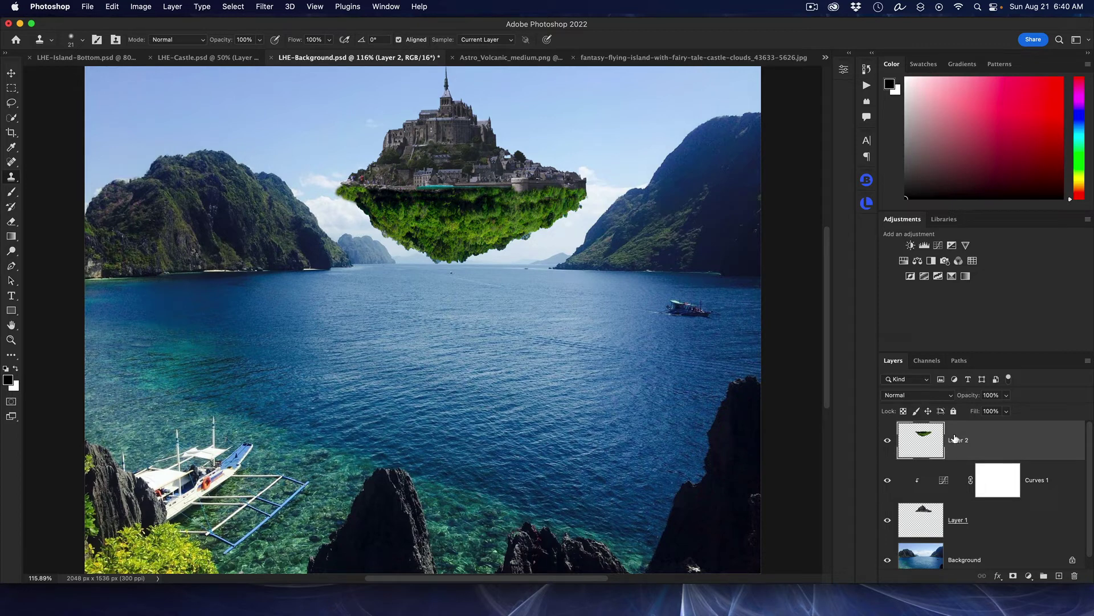
- Add a Curves adjustment clipped to the island layer and darken the foliage by shifting the black point inward and lowering the white point and midtones
{"action": "left_click", "coordinate": [949, 246]}
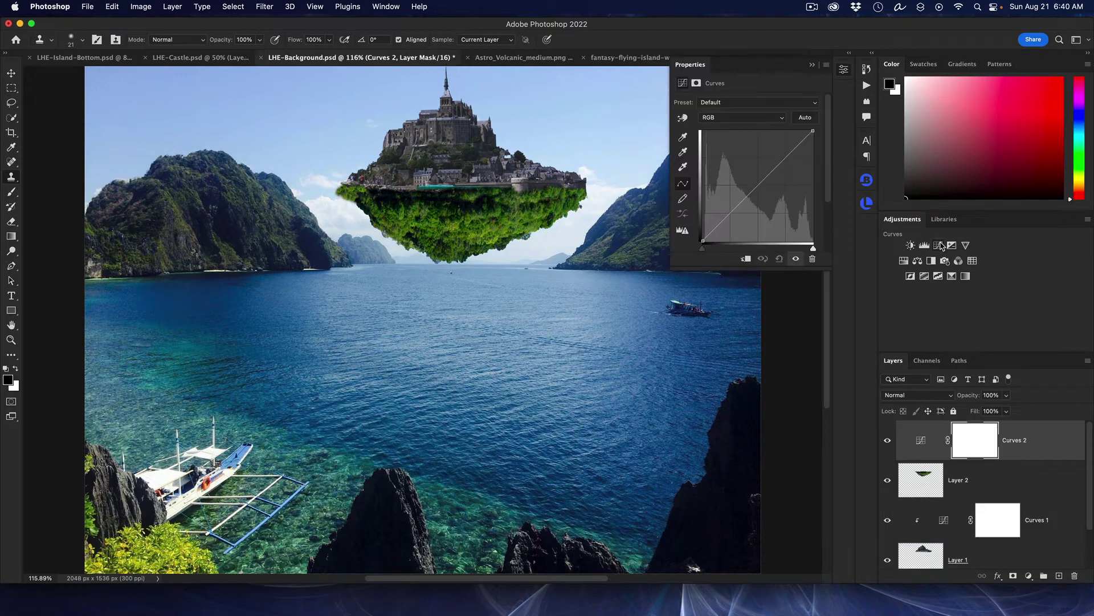
{"action": "left_click", "coordinate": [746, 259]}
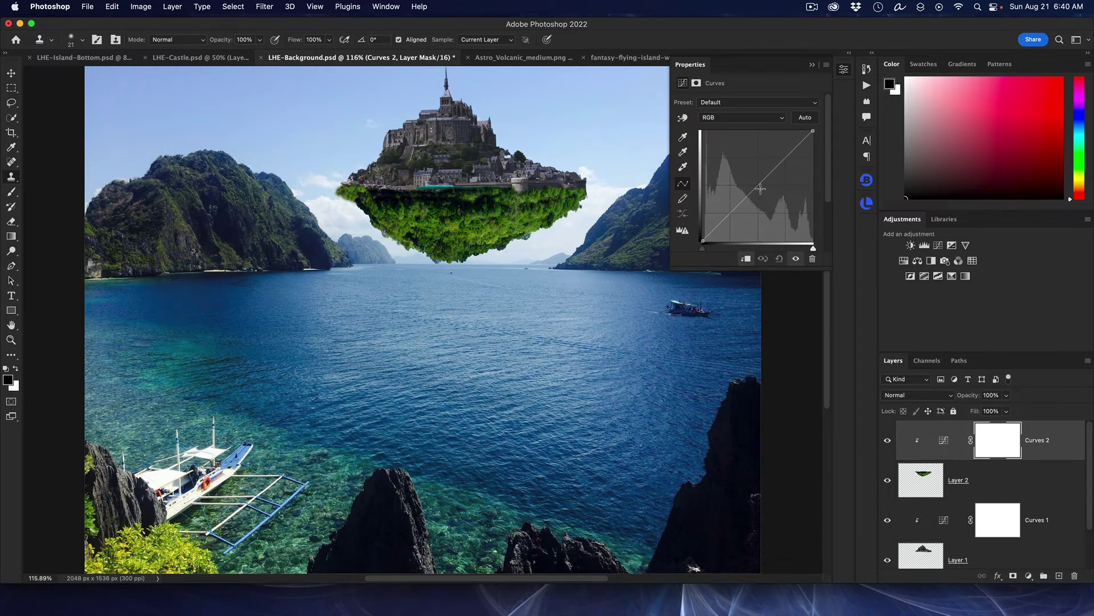
{"action": "left_click_drag", "start_coordinate": [703, 249], "coordinate": [712, 252]}
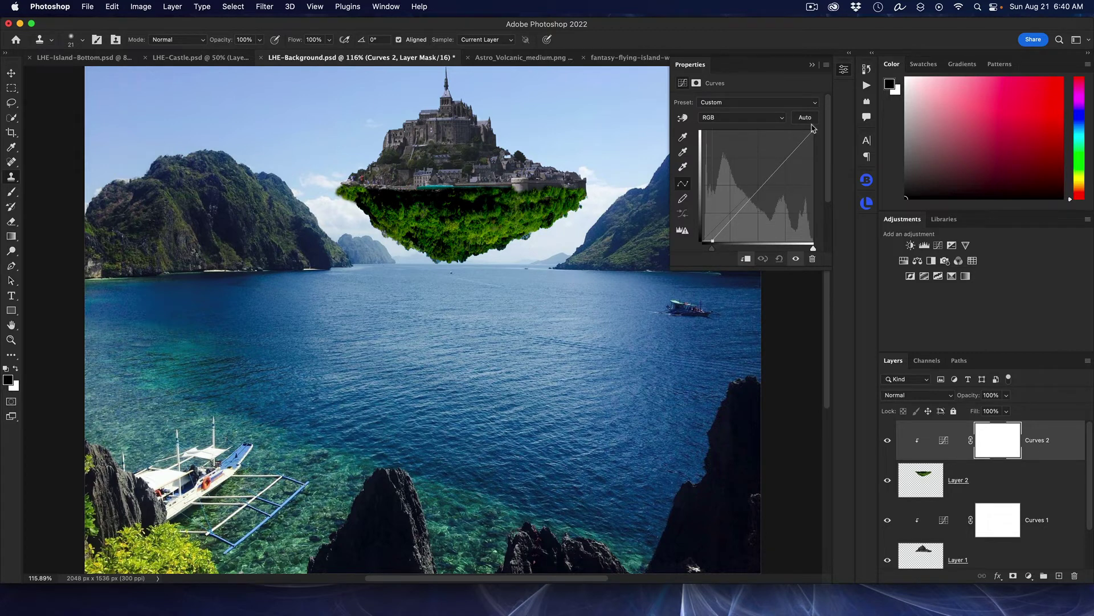
{"action": "left_click_drag", "start_coordinate": [813, 133], "coordinate": [813, 146]}
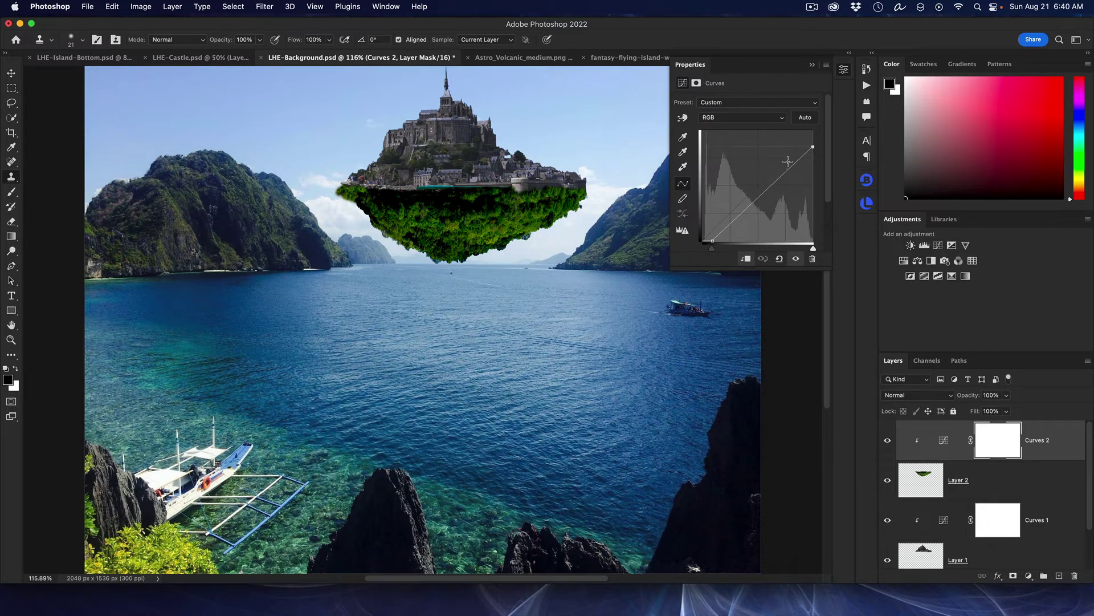
{"action": "left_click_drag", "start_coordinate": [754, 201], "coordinate": [758, 202]}
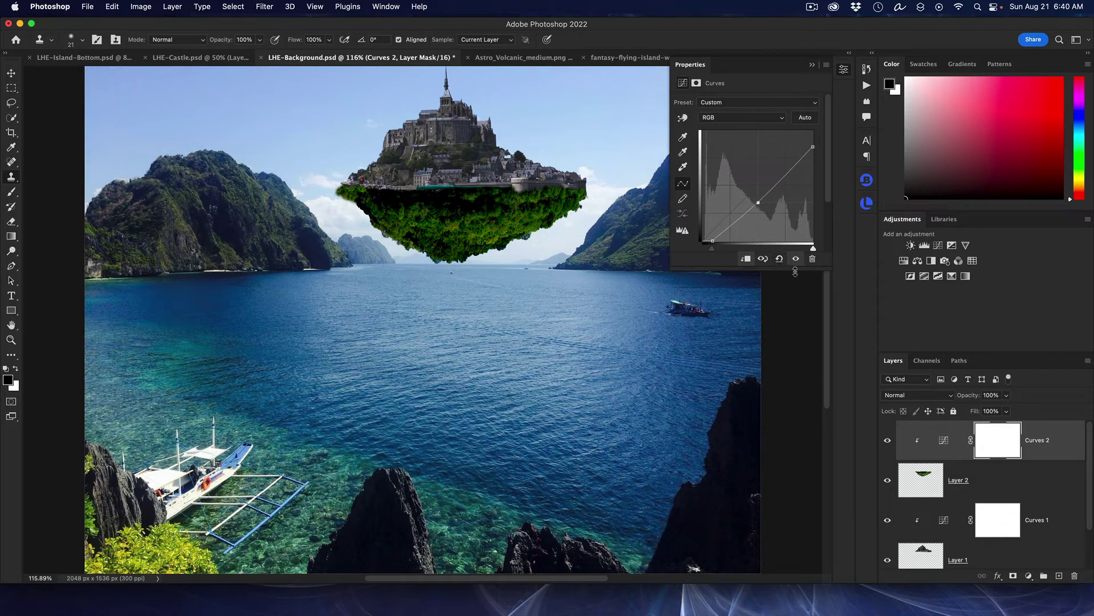
{"action": "left_click", "coordinate": [813, 65]}
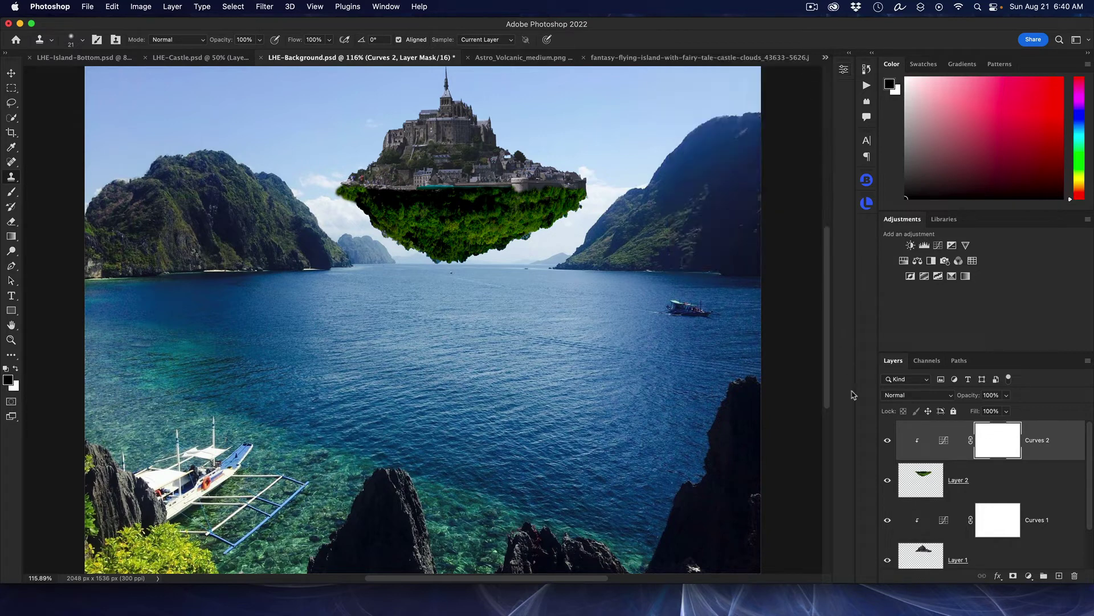
{"action": "left_click", "coordinate": [887, 445]}
{"action": "left_click", "coordinate": [887, 444]}
- Compare the floating island composite with the fantasy-flying-island reference illustration to see how its clouds surround the castle
{"action": "left_click", "coordinate": [741, 57]}
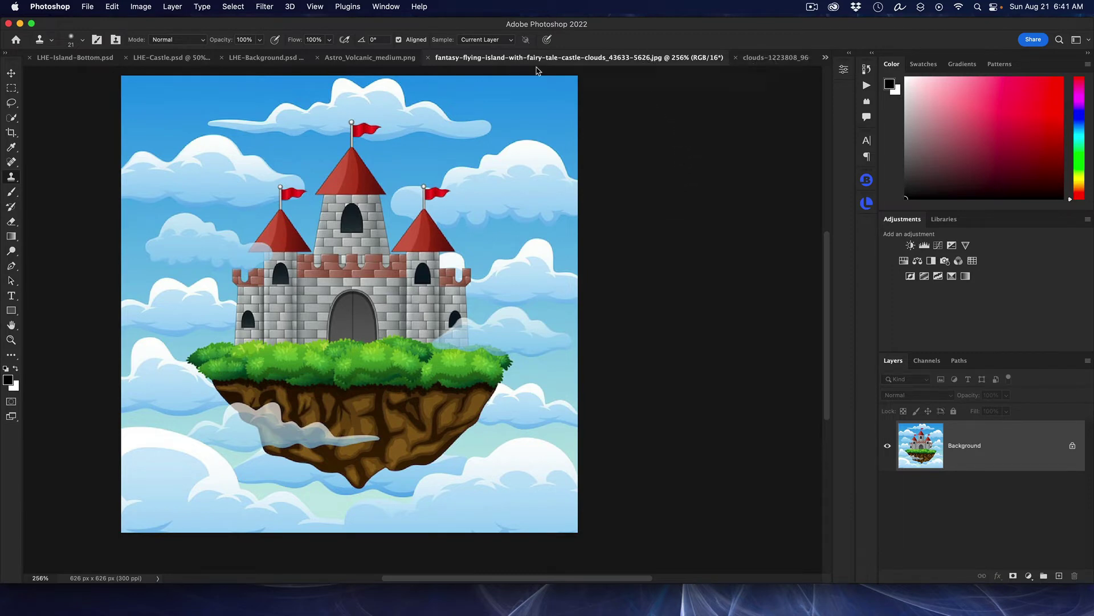
{"action": "left_click", "coordinate": [264, 59]}
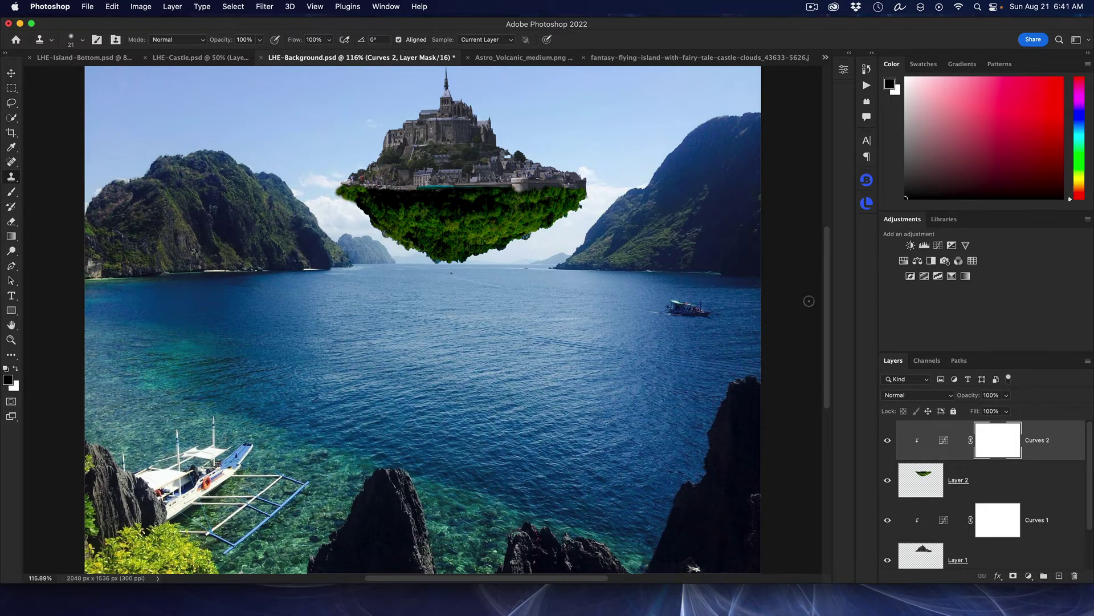
{"action": "scroll", "coordinate": [829, 288], "scroll_direction": "up", "scroll_amount": 5}
{"action": "scroll", "coordinate": [829, 292], "scroll_direction": "down", "scroll_amount": 5}
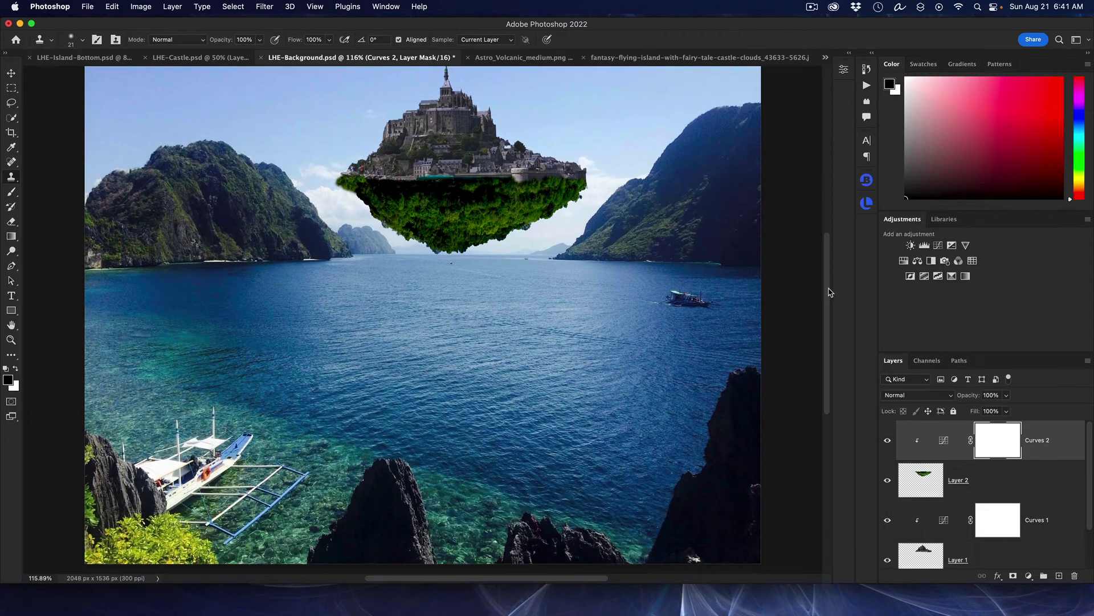
{"action": "scroll", "coordinate": [829, 293], "scroll_direction": "down", "scroll_amount": 2}
{"action": "scroll", "coordinate": [829, 290], "scroll_direction": "up", "scroll_amount": 4}
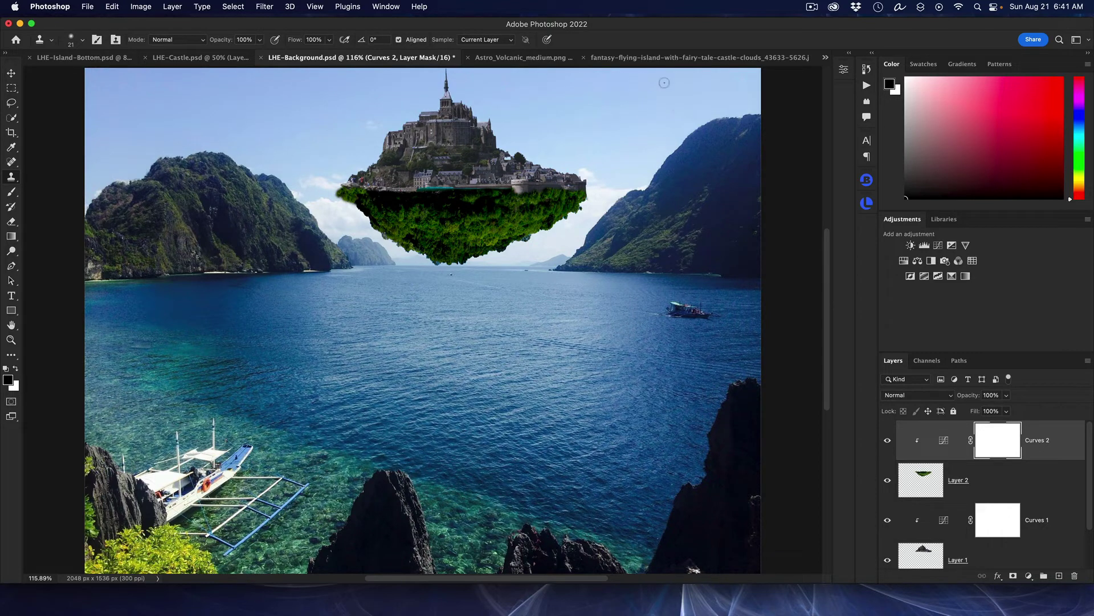
{"action": "left_click", "coordinate": [696, 58]}
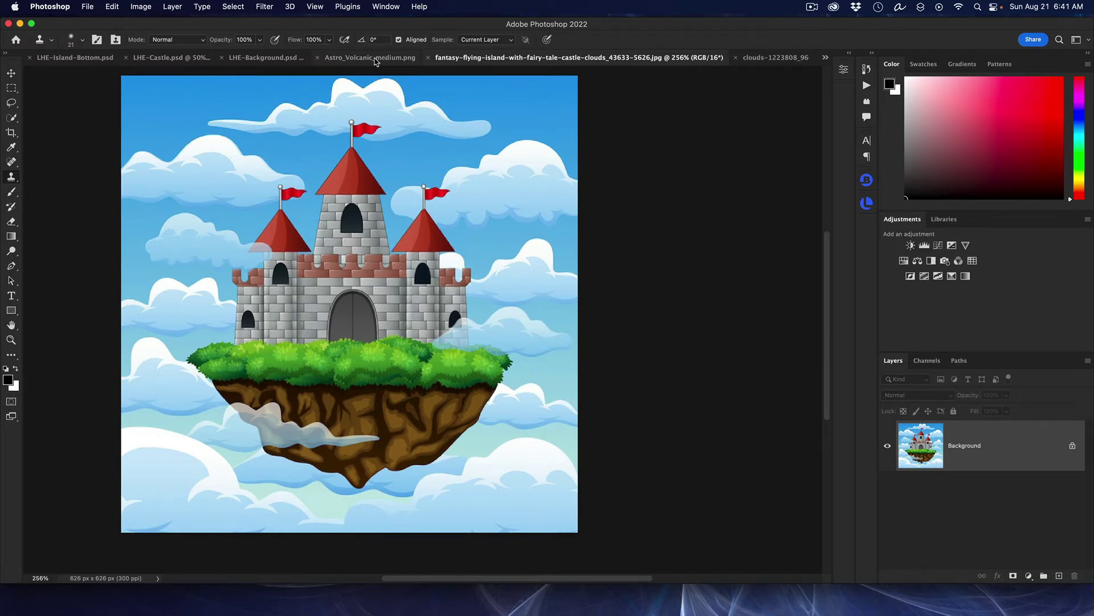
{"action": "left_click", "coordinate": [259, 58]}
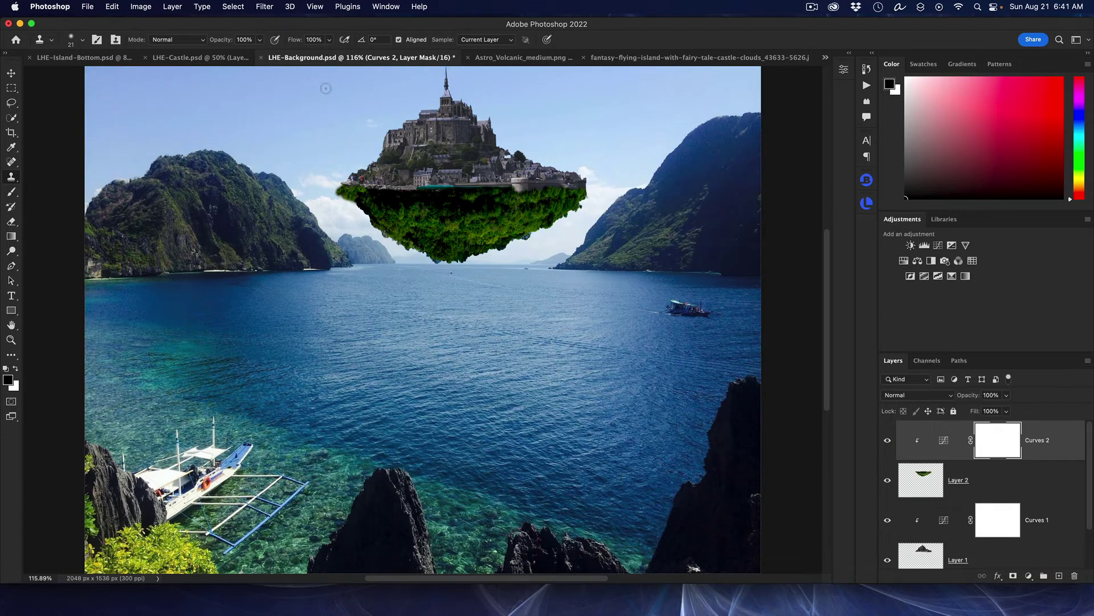
- Copy the clouds from clouds-1223808_960_720.png into LHE-Background.psd, accepting the depth difference, and place the largest cloud beside the castle's upper right
{"action": "left_click", "coordinate": [824, 58]}
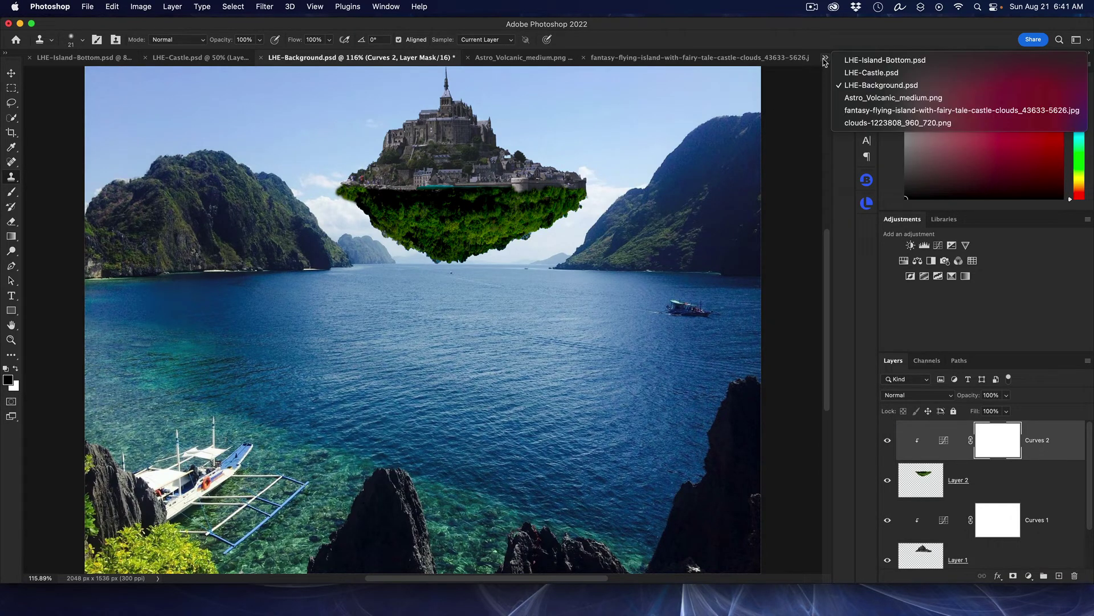
{"action": "left_click", "coordinate": [867, 123]}
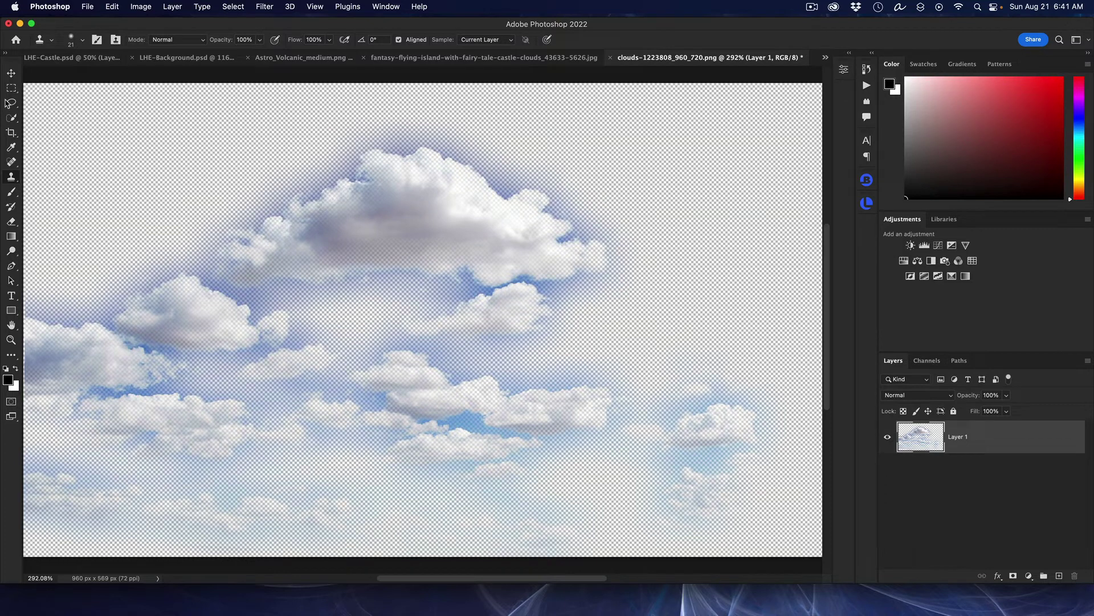
{"action": "left_click", "coordinate": [11, 74]}
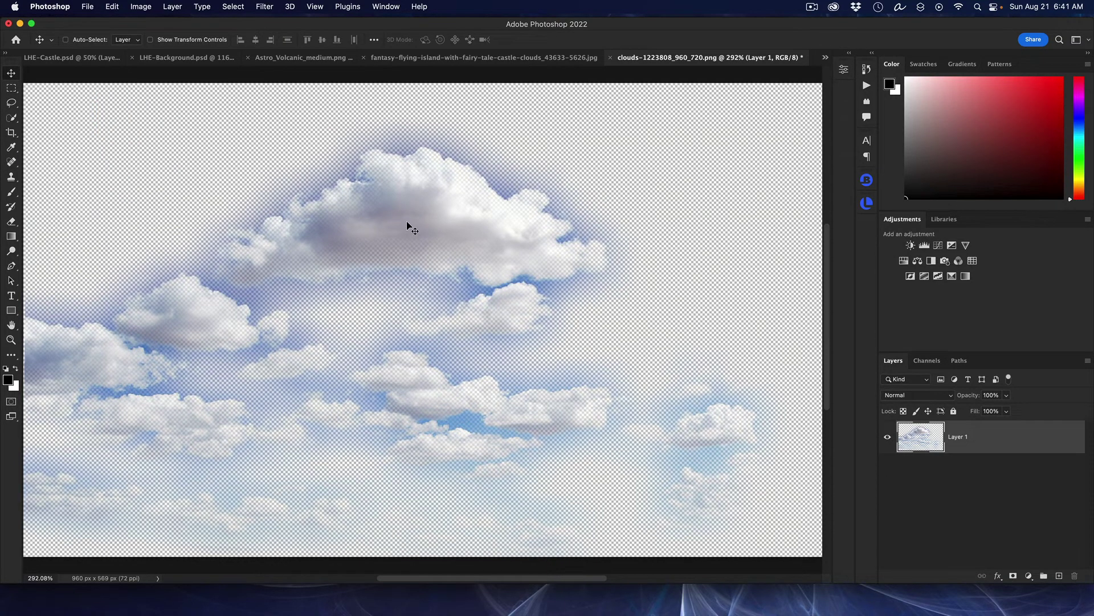
{"action": "left_click_drag", "start_coordinate": [412, 228], "coordinate": [435, 198]}
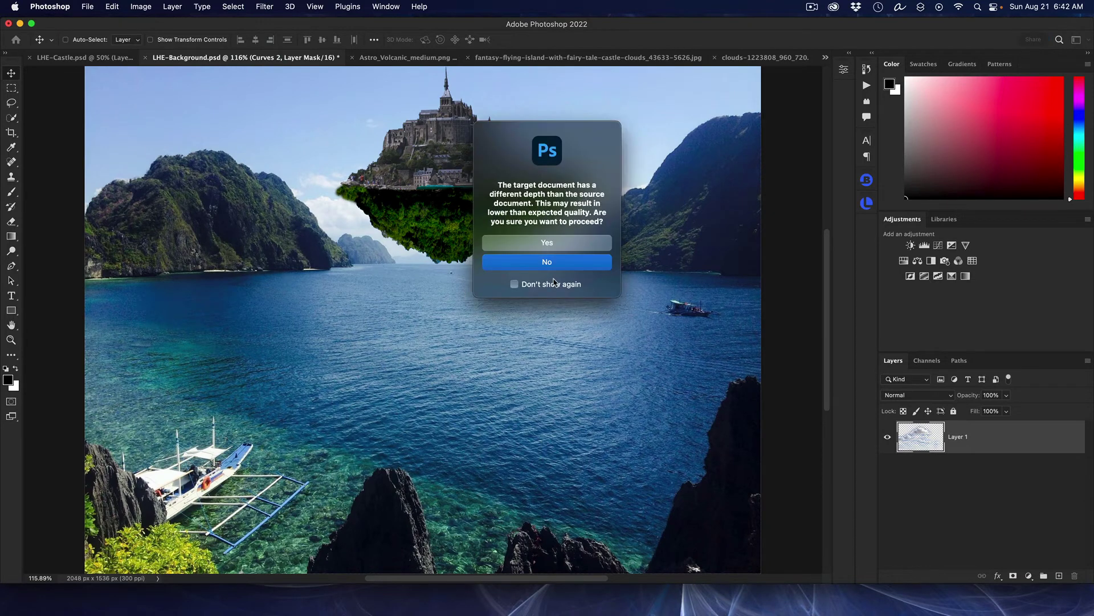
{"action": "left_click", "coordinate": [561, 250]}
{"action": "left_click", "coordinate": [653, 334]}
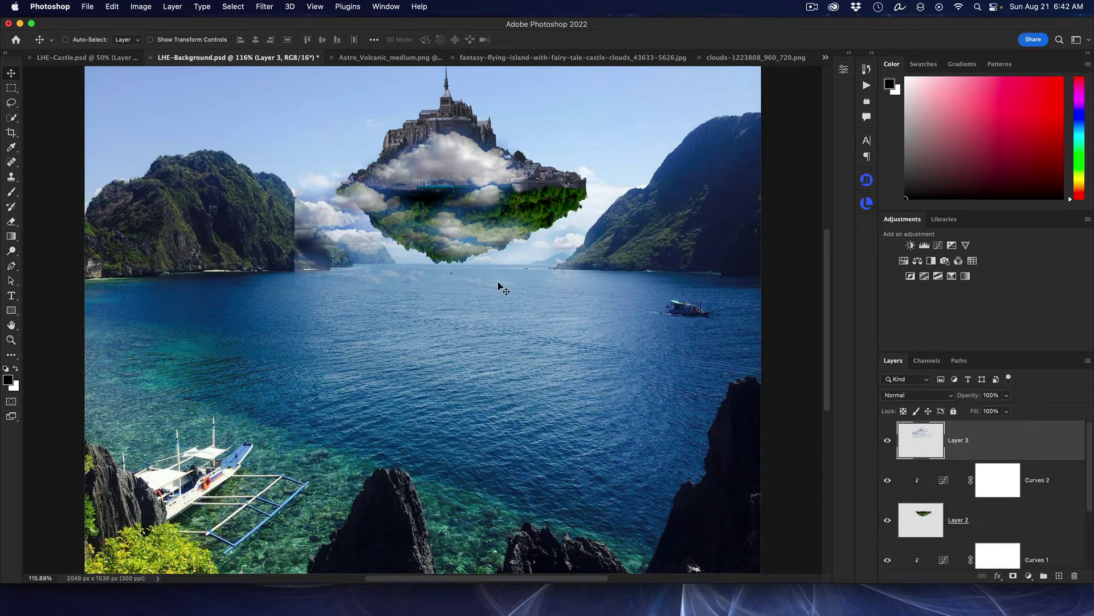
{"action": "left_click_drag", "start_coordinate": [447, 166], "coordinate": [552, 131]}
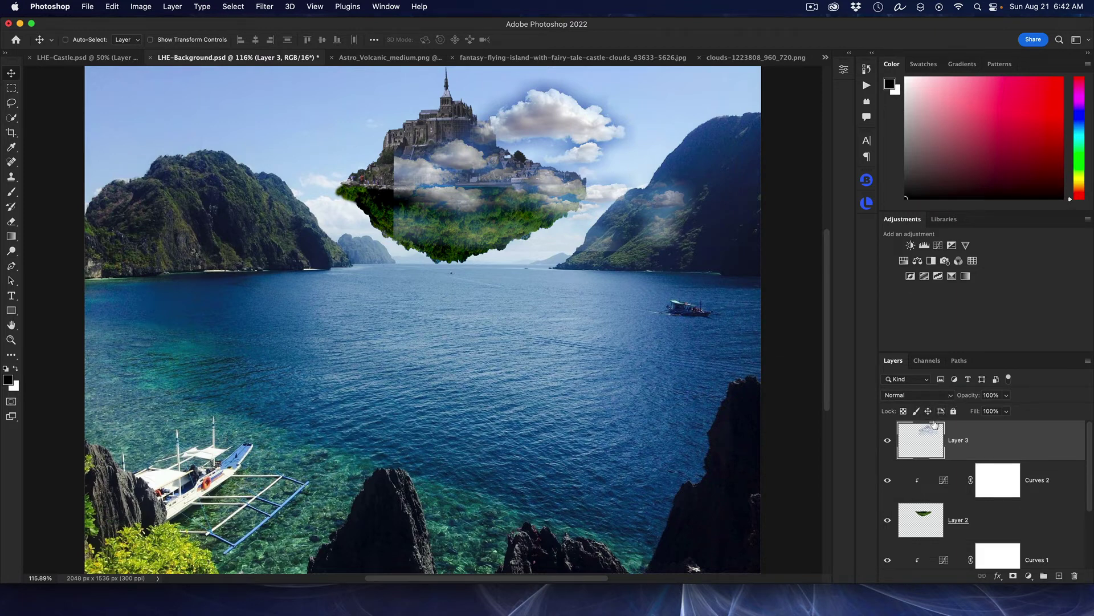
- Set the cloud layer's blend mode to Screen and add a layer mask to it
{"action": "left_click", "coordinate": [937, 397]}
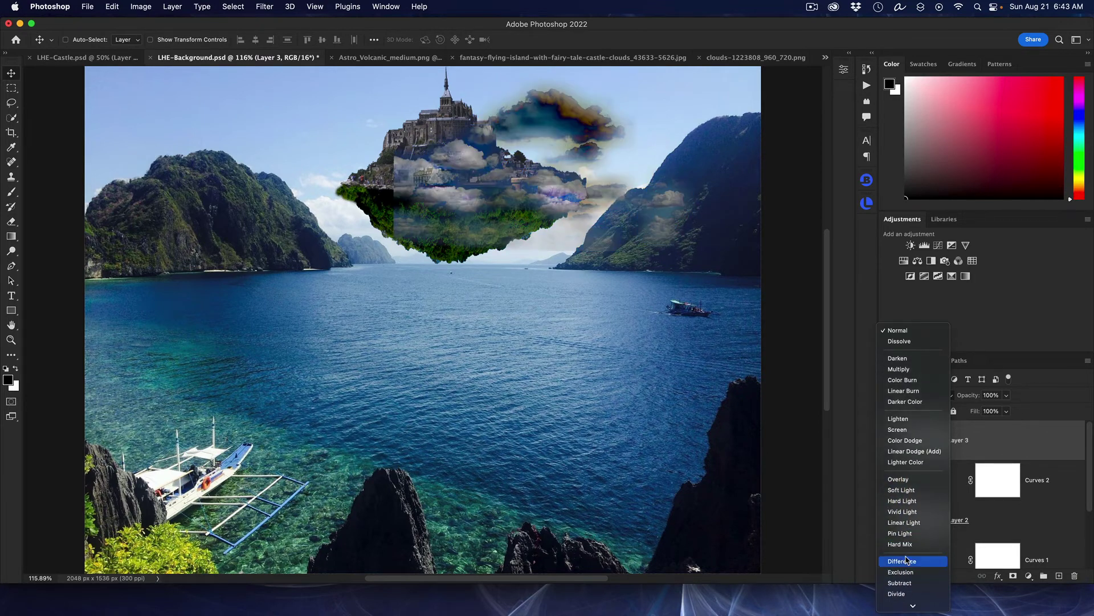
{"action": "left_click", "coordinate": [899, 428]}
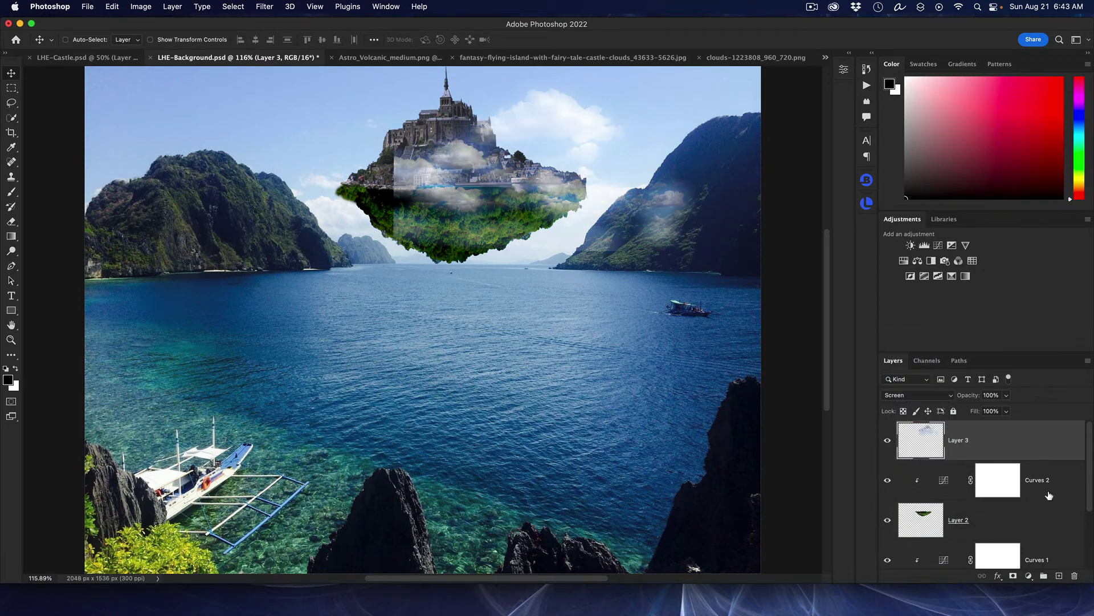
{"action": "left_click", "coordinate": [1014, 577]}
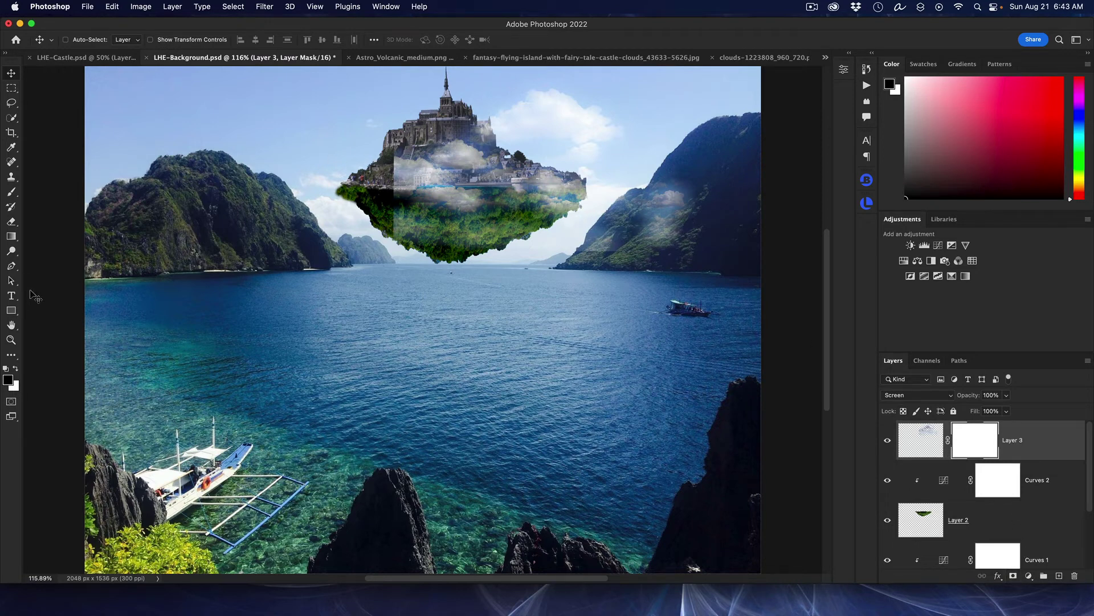
- Paint black on the cloud mask with a 70 px brush to hide the clouds' hard left edge over the castle
{"action": "left_click", "coordinate": [10, 195]}
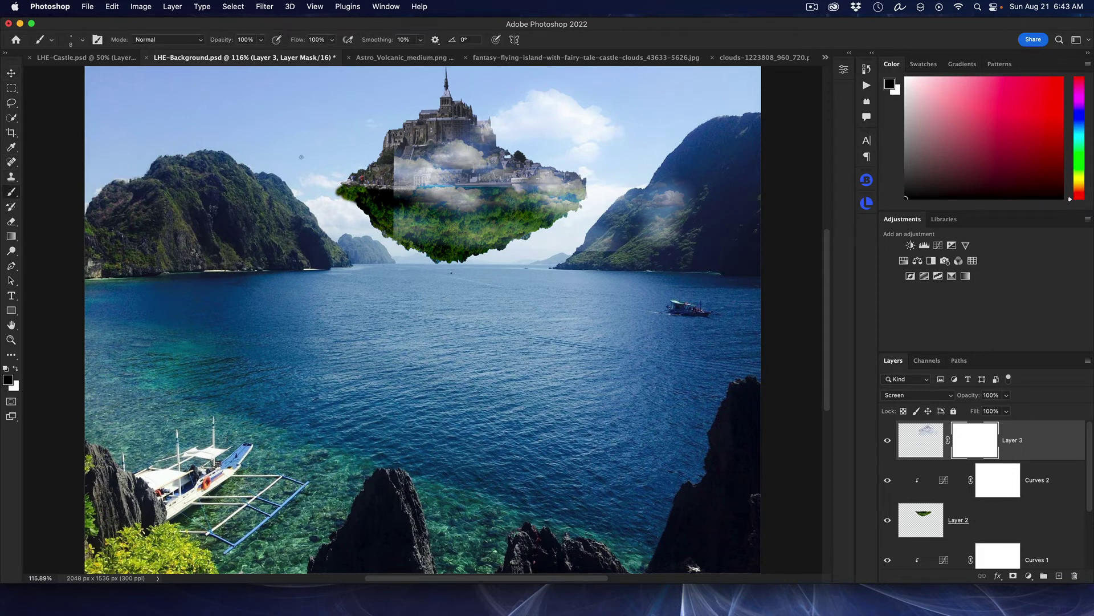
{"action": "key", "text": "bracketright"}
{"action": "key", "text": "bracketright"}
{"action": "key", "text": "bracketright"}
{"action": "key", "text": "bracketright"}
{"action": "key", "text": "bracketright"}
{"action": "key", "text": "bracketright"}
{"action": "mouse_move", "coordinate": [395, 147]}
{"action": "left_mouse_down"}
{"action": "mouse_move", "coordinate": [379, 181]}
{"action": "mouse_move", "coordinate": [391, 134]}
{"action": "left_mouse_up"}
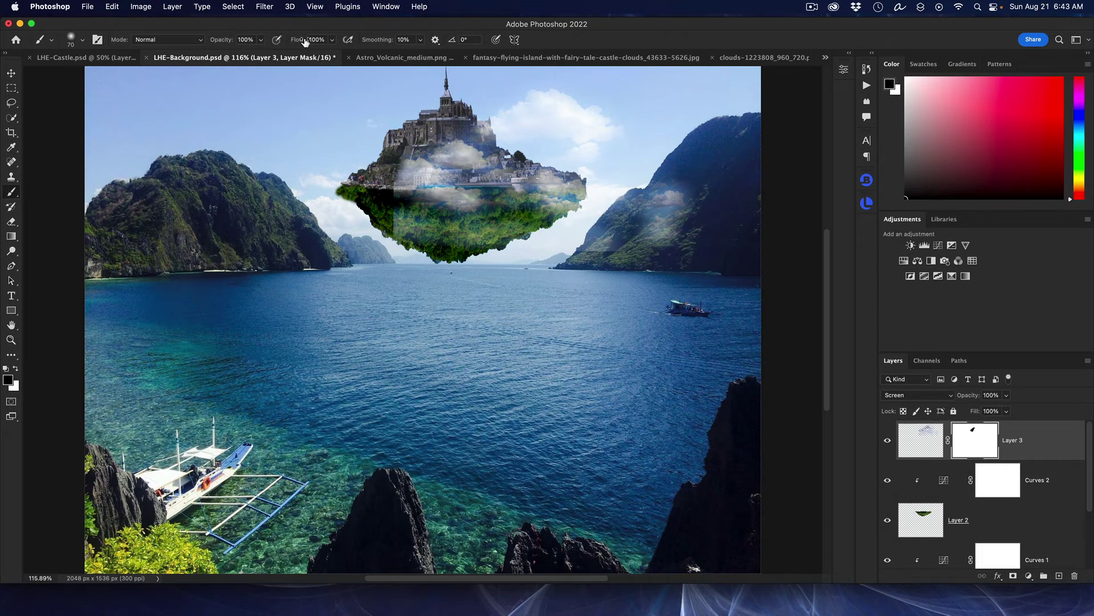
- Reduce the brush flow to 22%, enlarge the brush to 175 px and softly mask the clouds over the right hill, island and castle
{"action": "left_click_drag", "start_coordinate": [305, 41], "coordinate": [260, 43]}
{"action": "key", "text": "bracketright"}
{"action": "key", "text": "bracketright"}
{"action": "key", "text": "bracketright"}
{"action": "key", "text": "bracketright"}
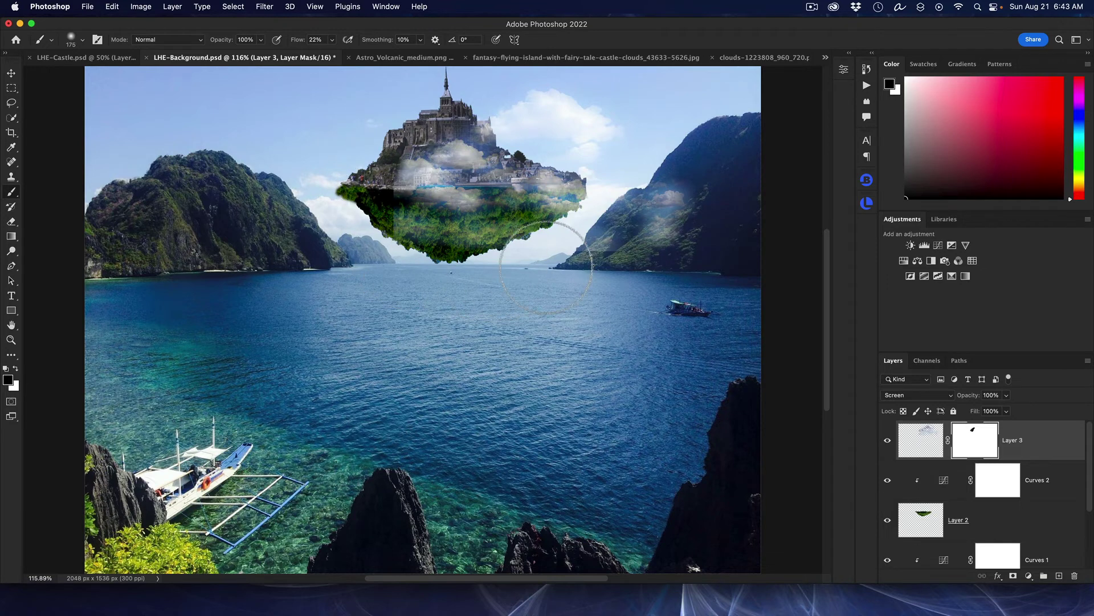
{"action": "key", "text": "bracketright"}
{"action": "key", "text": "bracketright"}
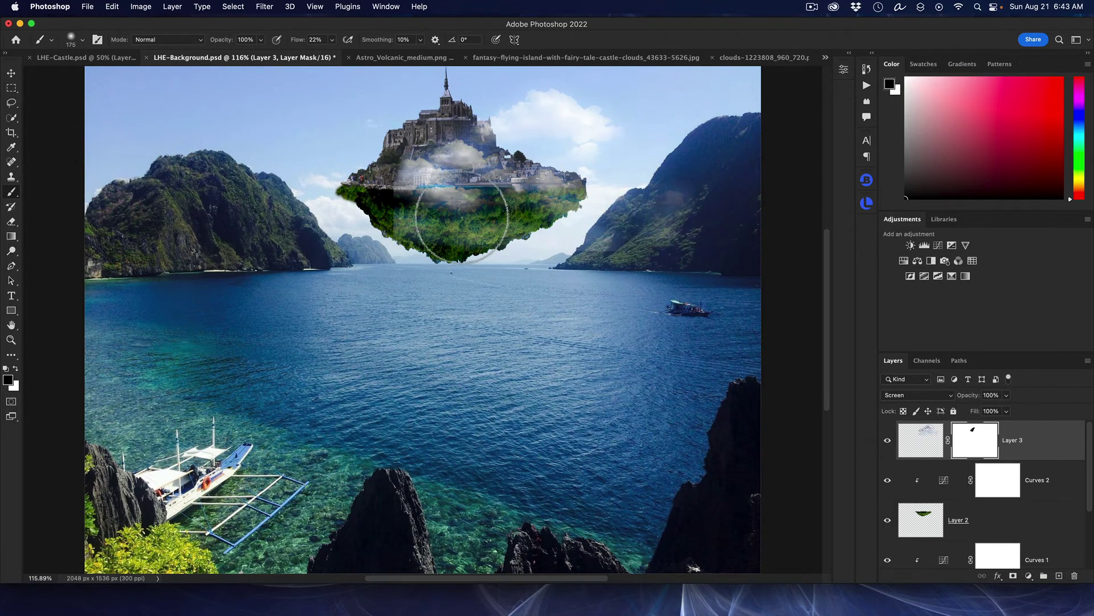
{"action": "mouse_move", "coordinate": [415, 217]}
{"action": "left_mouse_down"}
{"action": "mouse_move", "coordinate": [347, 188]}
{"action": "mouse_move", "coordinate": [399, 128]}
{"action": "mouse_move", "coordinate": [435, 115]}
{"action": "mouse_move", "coordinate": [456, 142]}
{"action": "left_mouse_up"}
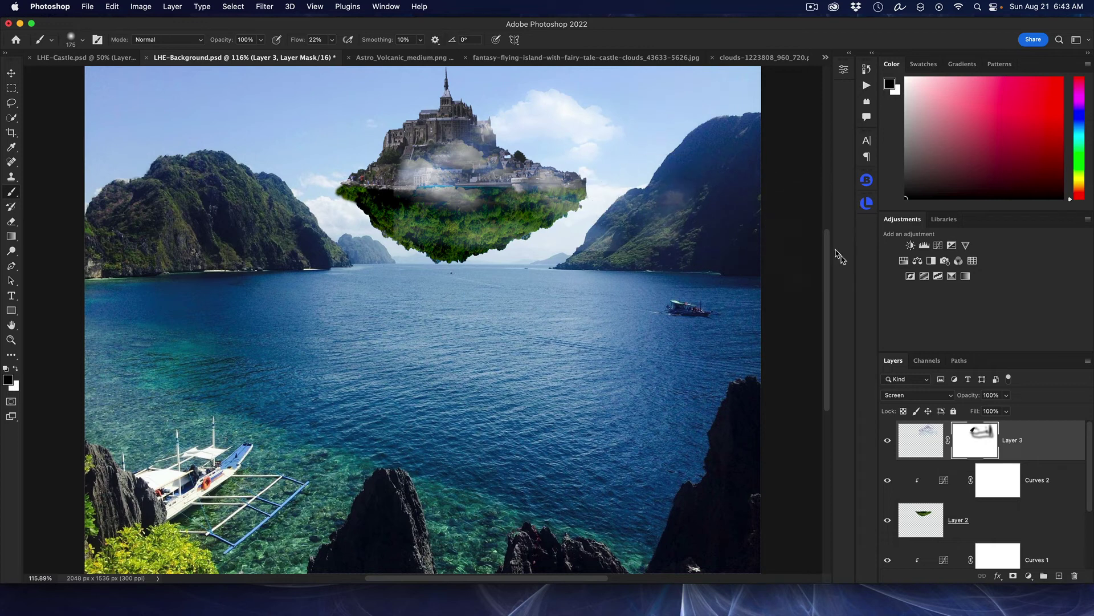
- Move the masked clouds up and to the left around the castle's spire and mask out more of them over the castle
{"action": "left_click", "coordinate": [10, 72]}
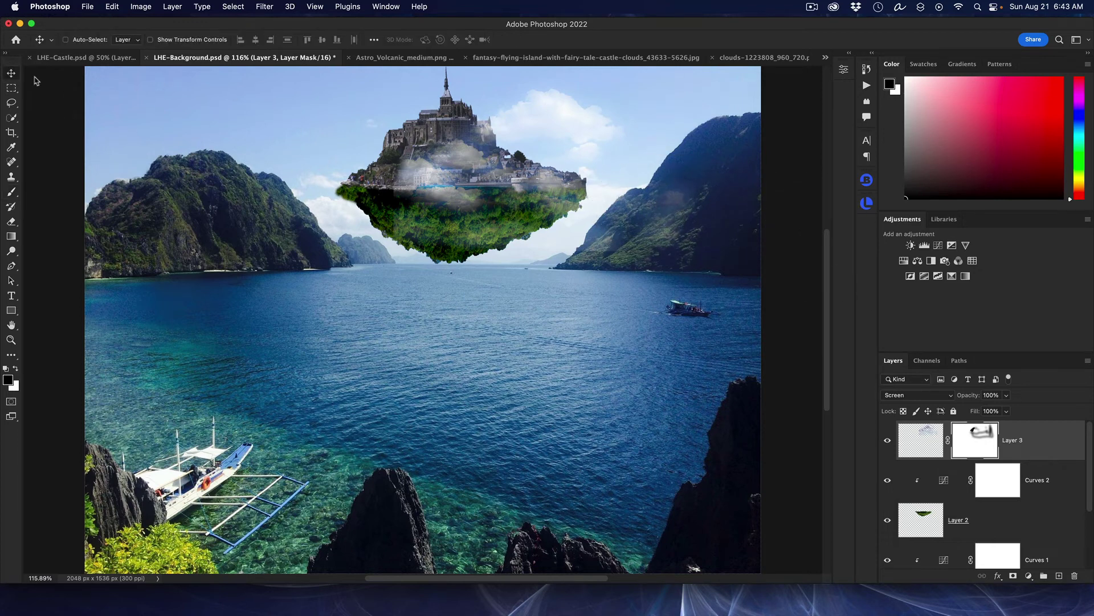
{"action": "left_click_drag", "start_coordinate": [446, 148], "coordinate": [391, 95]}
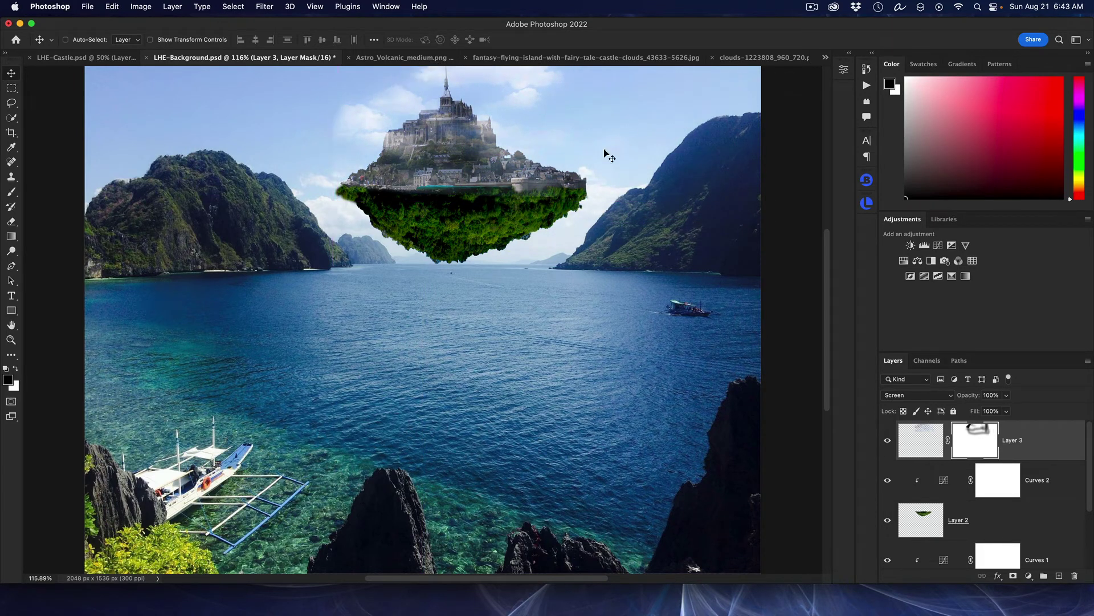
{"action": "scroll", "coordinate": [731, 166], "scroll_direction": "up", "scroll_amount": 3}
{"action": "scroll", "coordinate": [731, 168], "scroll_direction": "down", "scroll_amount": 3}
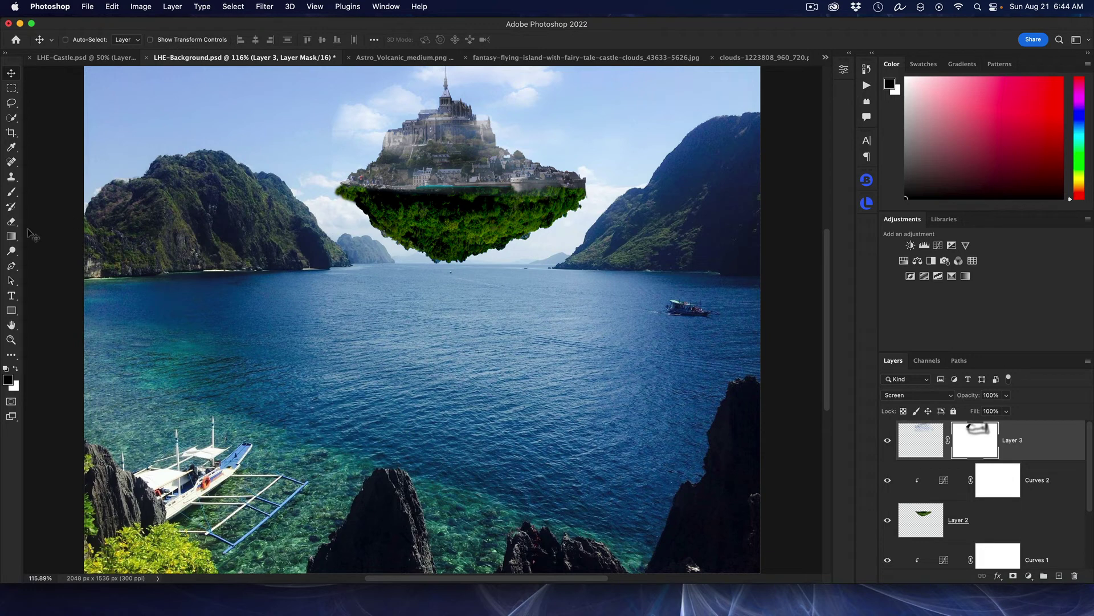
{"action": "left_click", "coordinate": [10, 193]}
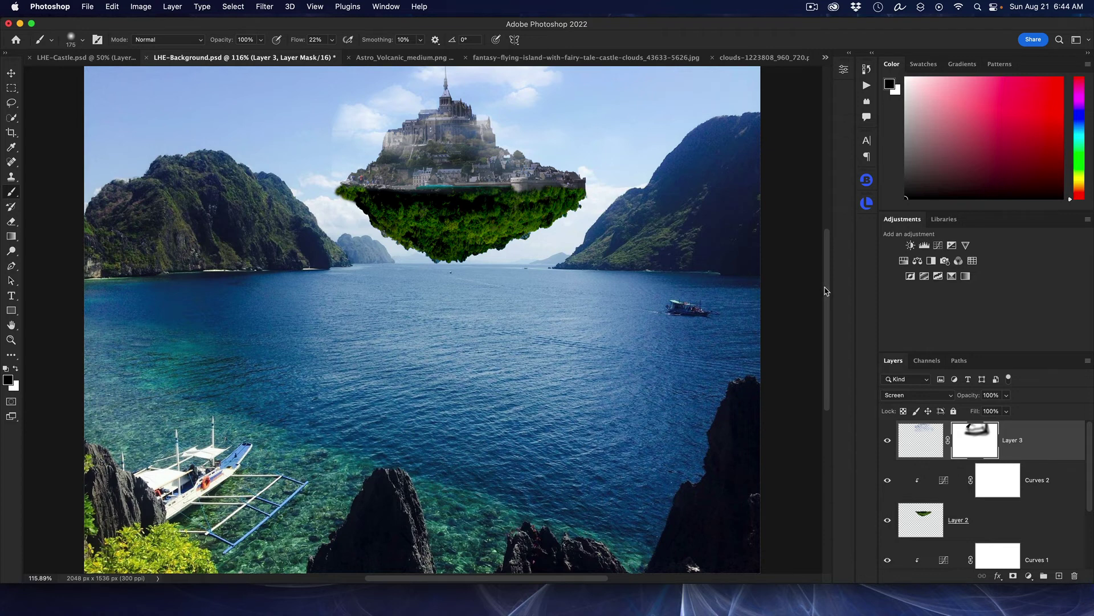
{"action": "left_click_drag", "start_coordinate": [827, 291], "coordinate": [834, 268]}
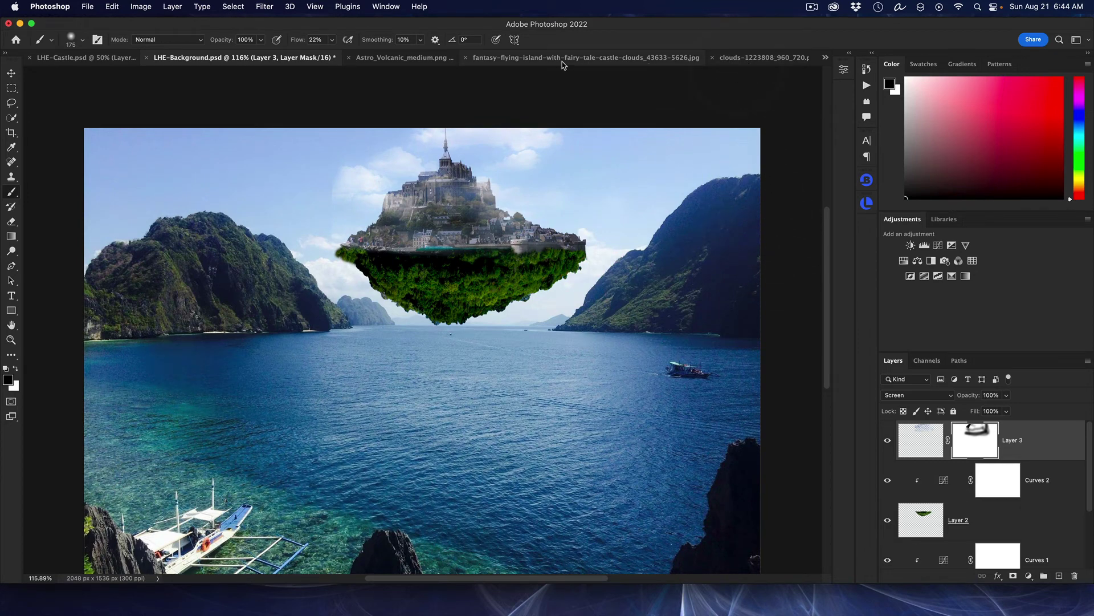
- Copy the volcanic planet from Astro_Volcanic_medium.png into LHE-Background.psd, accepting the depth difference, and place it over the water below the island
{"action": "left_click", "coordinate": [401, 58]}
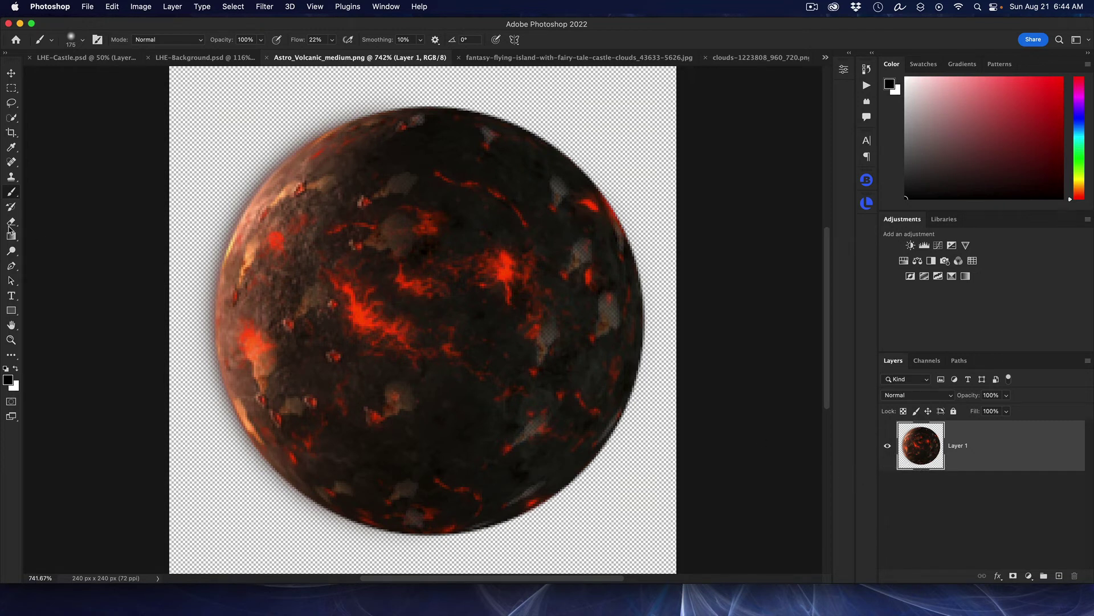
{"action": "left_click", "coordinate": [10, 73]}
{"action": "left_click_drag", "start_coordinate": [406, 380], "coordinate": [217, 59]}
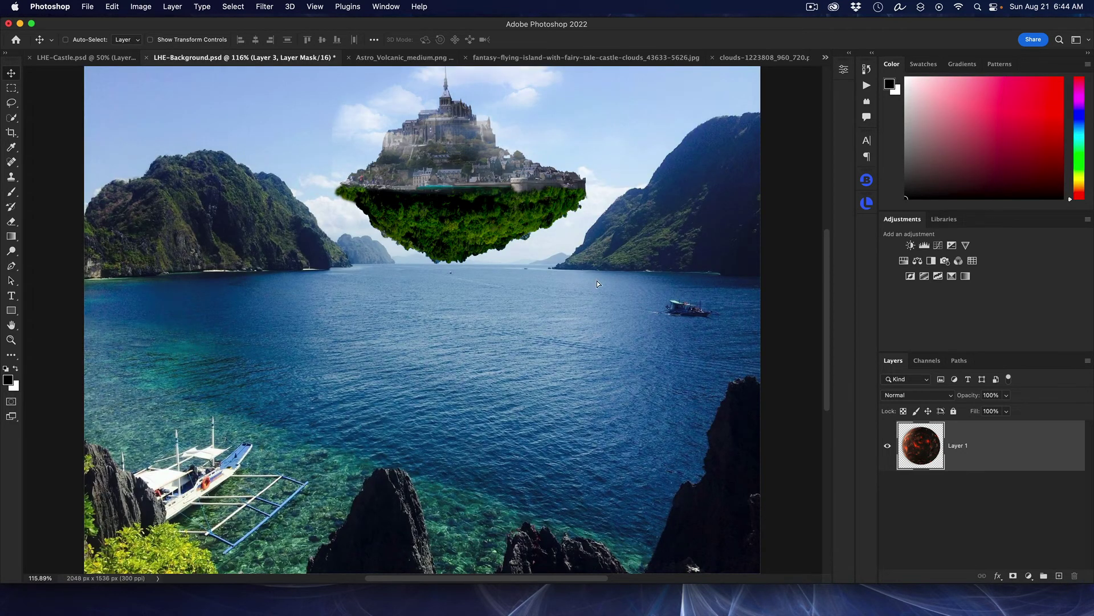
{"action": "left_click_drag", "start_coordinate": [567, 390], "coordinate": [567, 390]}
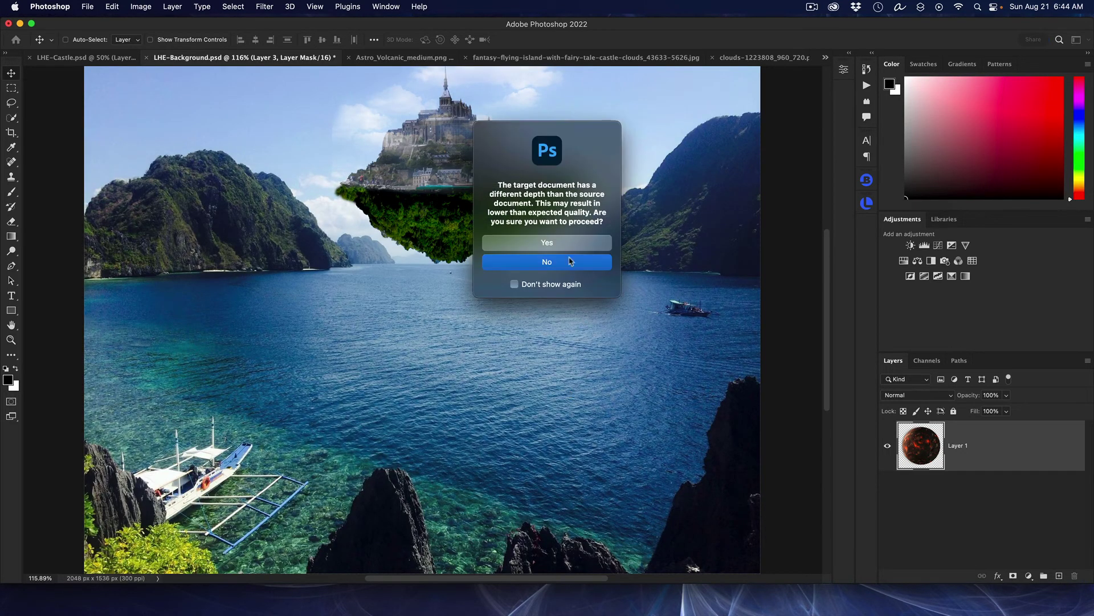
{"action": "left_click", "coordinate": [569, 243]}
{"action": "left_click", "coordinate": [651, 333]}
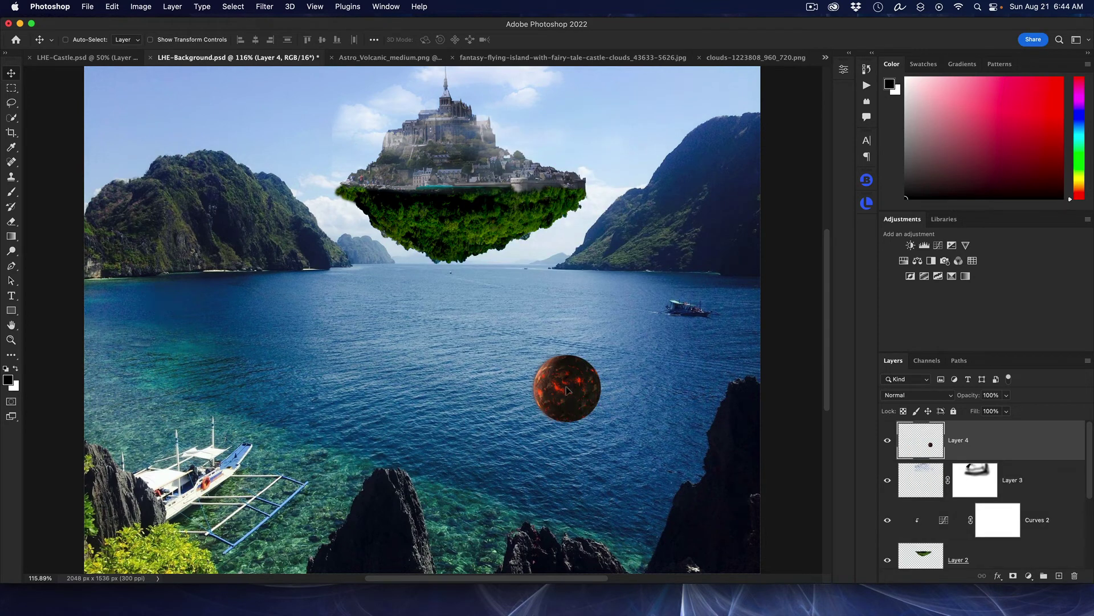
- Move the volcanic planet into the sky, trying it left of the castle before placing it between the spire and the right hill
{"action": "left_click_drag", "start_coordinate": [567, 390], "coordinate": [288, 131]}
{"action": "scroll", "coordinate": [266, 217], "scroll_direction": "down", "scroll_amount": 5}
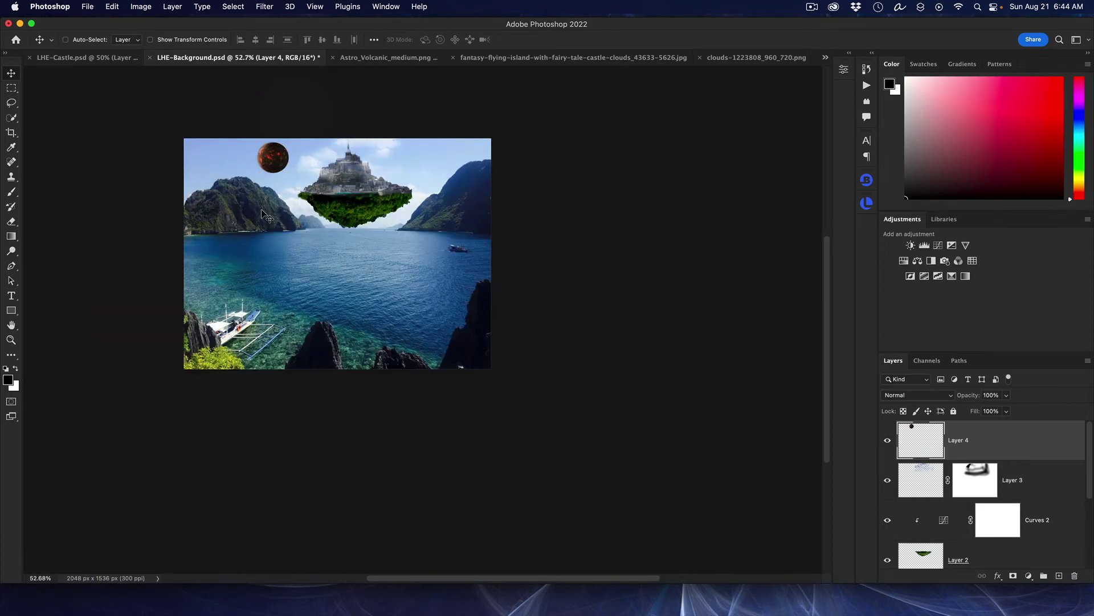
{"action": "scroll", "coordinate": [264, 171], "scroll_direction": "up", "scroll_amount": 3}
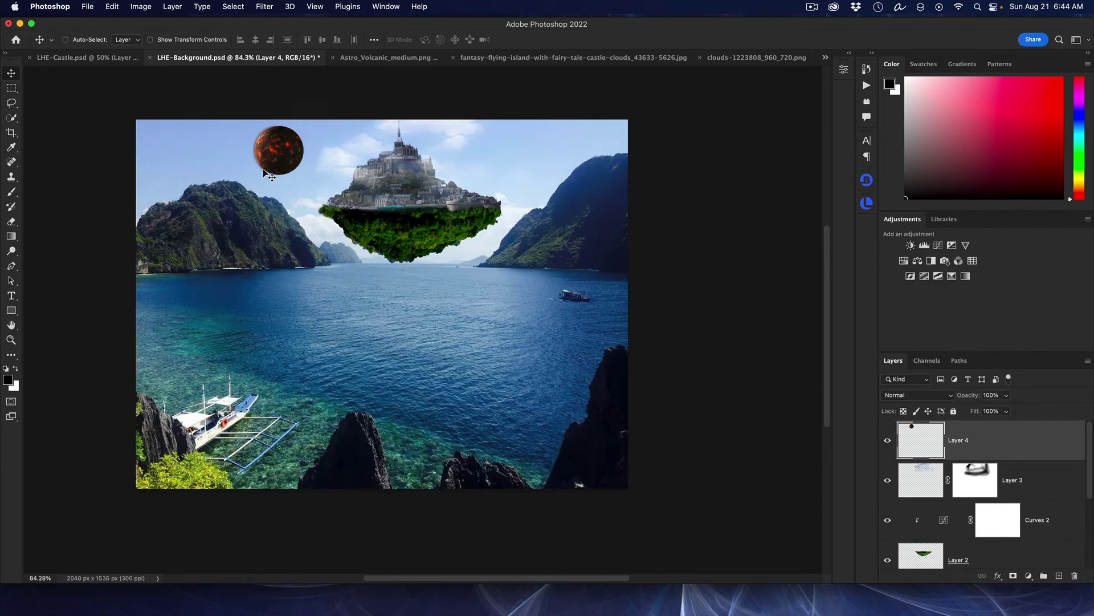
{"action": "mouse_move", "coordinate": [279, 159]}
{"action": "left_mouse_down"}
{"action": "mouse_move", "coordinate": [538, 158]}
{"action": "mouse_move", "coordinate": [286, 161]}
{"action": "left_mouse_up"}
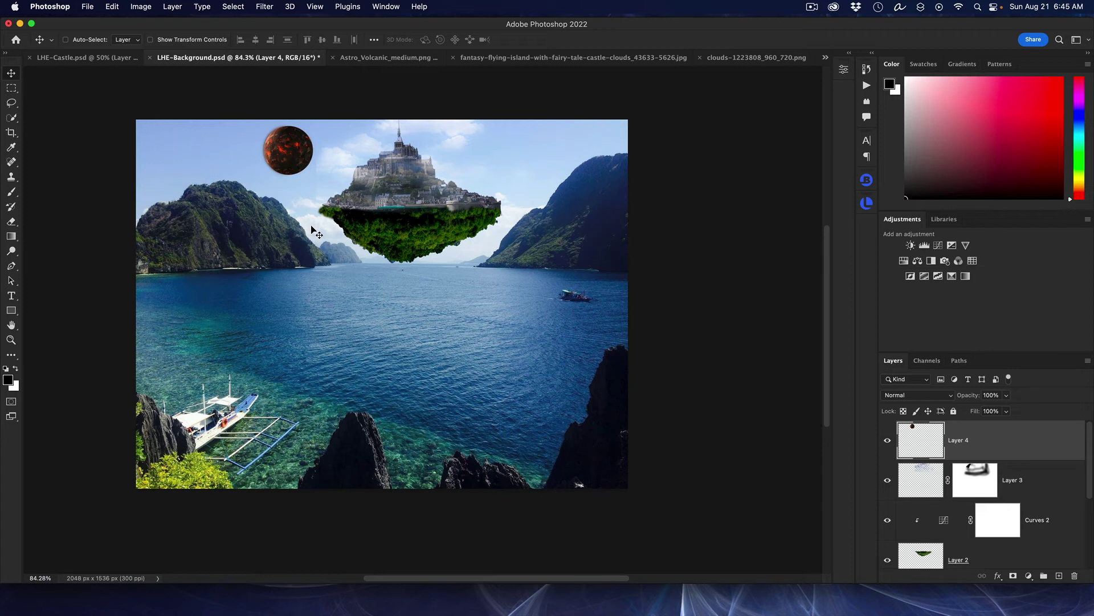
{"action": "left_click_drag", "start_coordinate": [290, 157], "coordinate": [511, 157]}
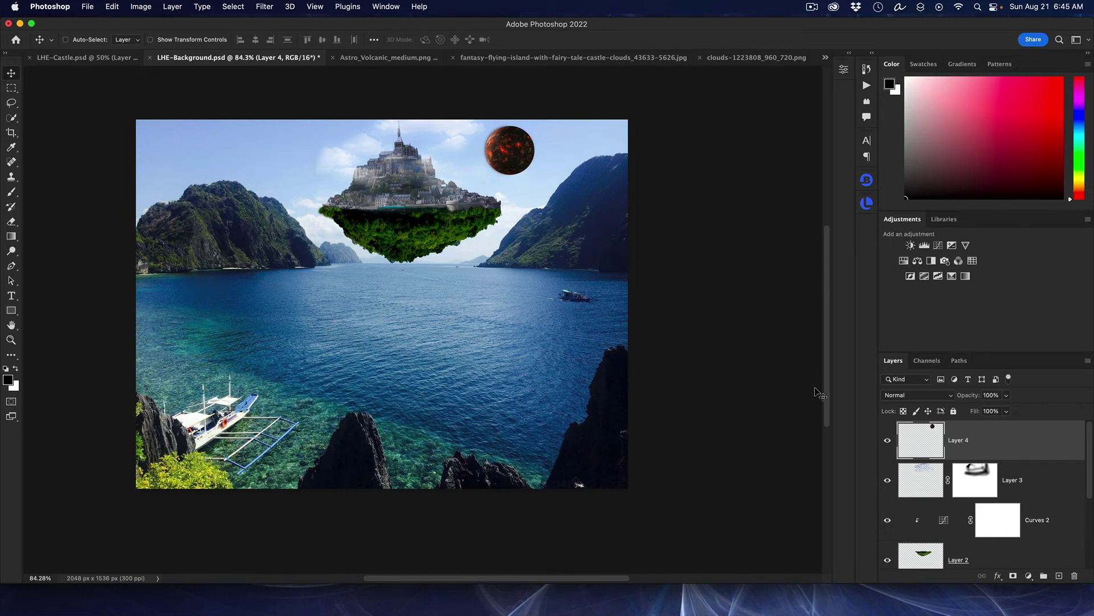
{"action": "key", "text": "super+equal"}
{"action": "key", "text": "super+minus"}
{"action": "key", "text": "super+minus"}
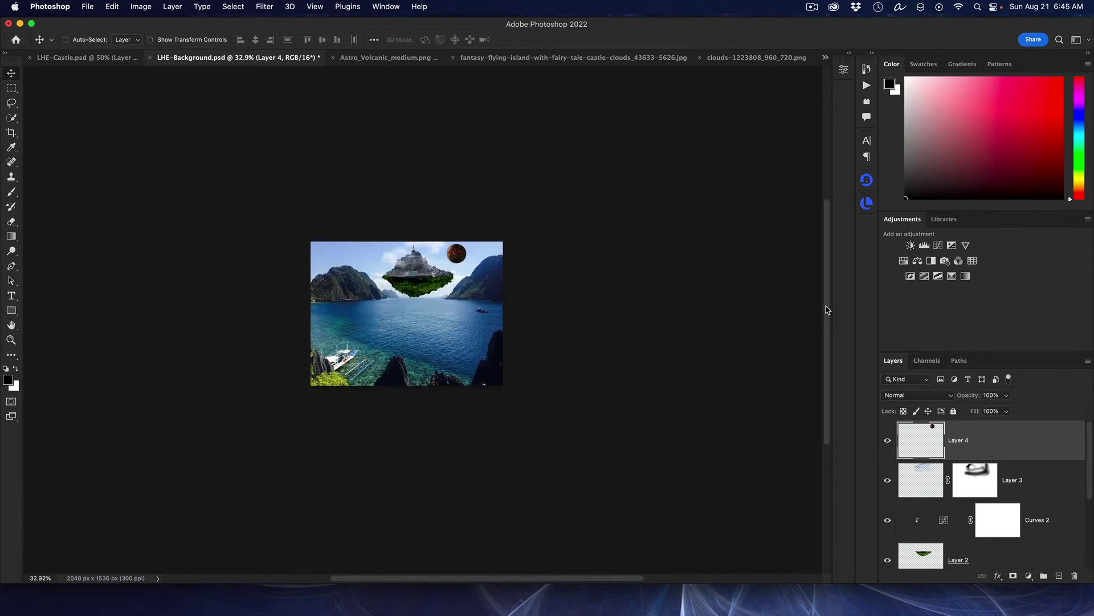
{"action": "key", "text": "super+0"}
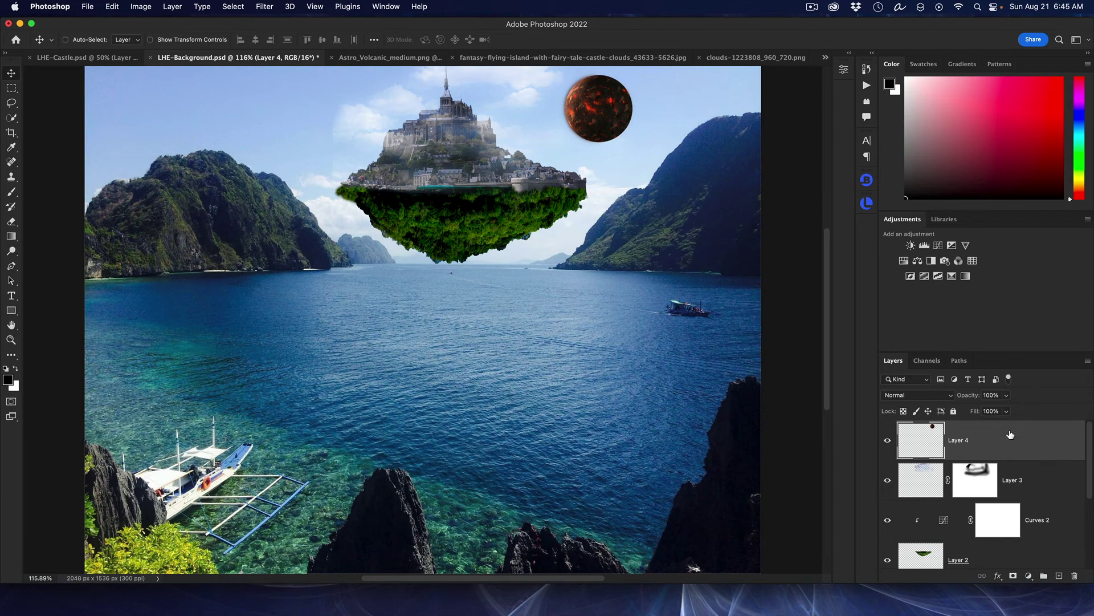
- Add a Color Lookup adjustment layer above the planet layer using the EdgyAmber.3DL 3DLUT file
{"action": "left_click", "coordinate": [973, 261]}
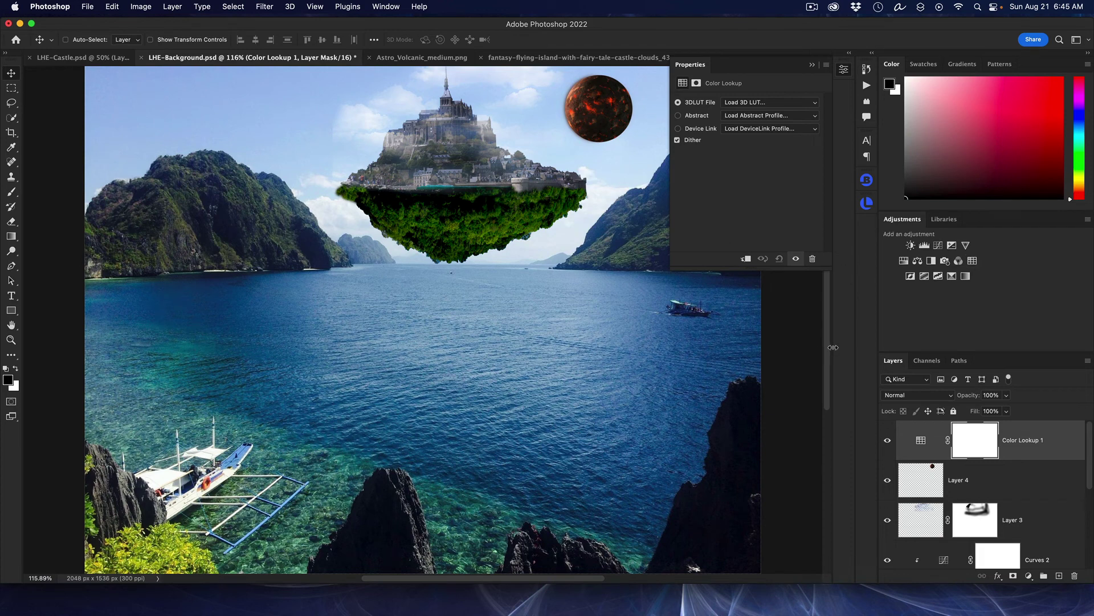
{"action": "left_click", "coordinate": [783, 104]}
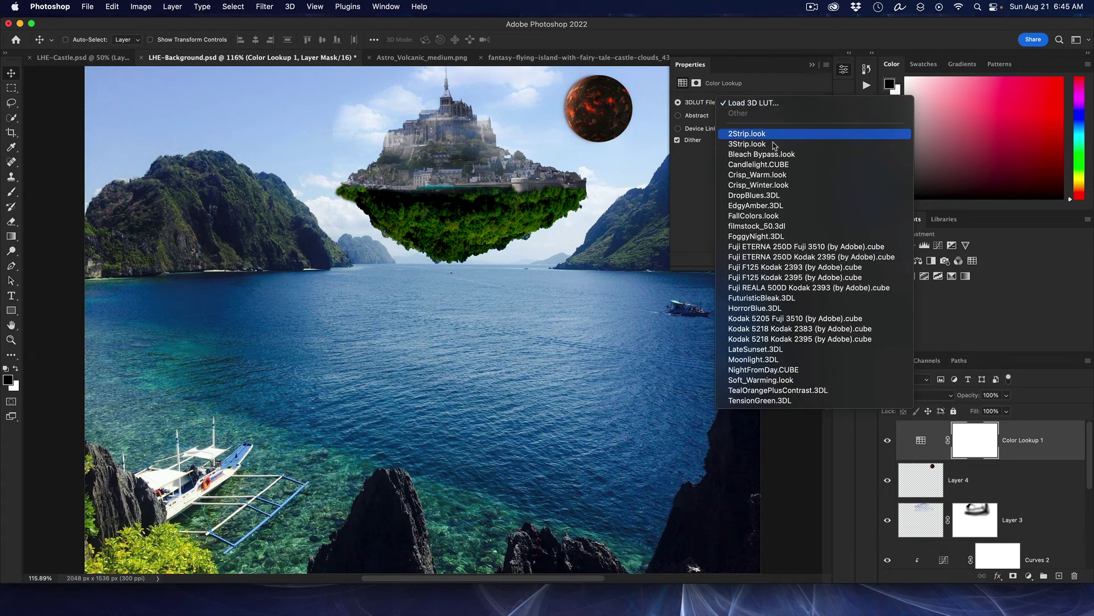
{"action": "left_click", "coordinate": [772, 211]}
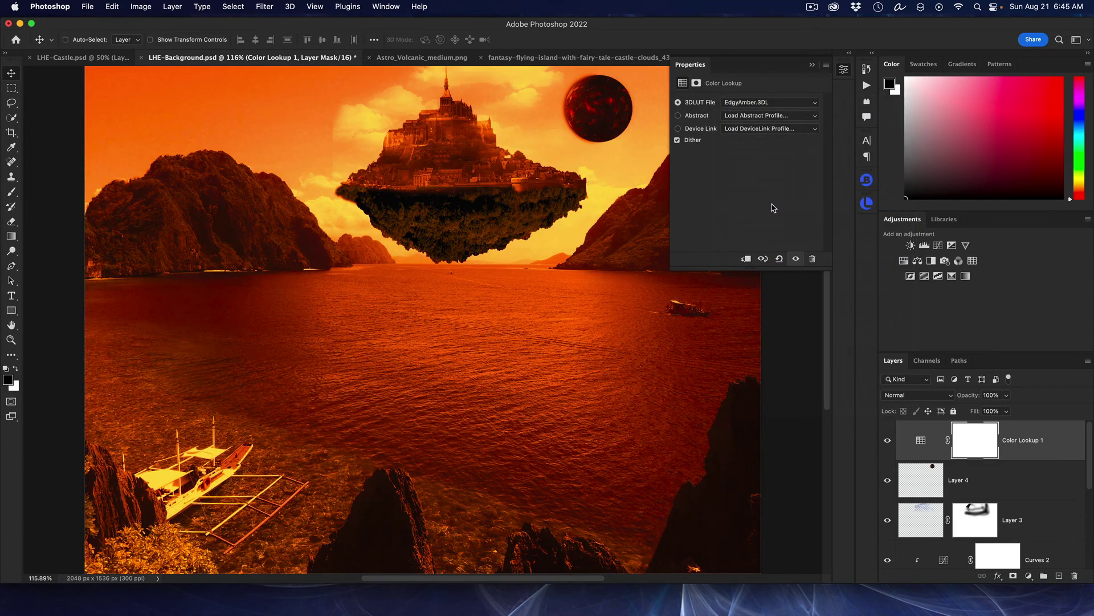
{"action": "left_click", "coordinate": [812, 64]}
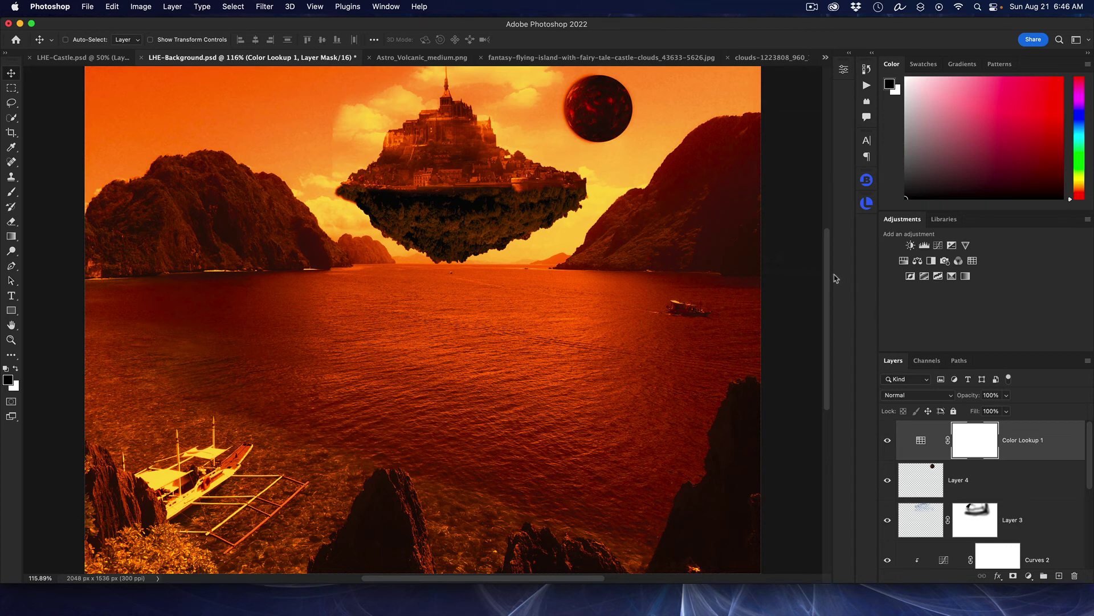
{"action": "mouse_move", "coordinate": [827, 279]}
{"action": "left_mouse_down"}
{"action": "mouse_move", "coordinate": [834, 247]}
{"action": "mouse_move", "coordinate": [841, 290]}
{"action": "left_mouse_up"}
{"action": "mouse_move", "coordinate": [975, 396]}
{"action": "left_mouse_down"}
{"action": "mouse_move", "coordinate": [953, 399]}
{"action": "mouse_move", "coordinate": [992, 394]}
{"action": "left_mouse_up"}
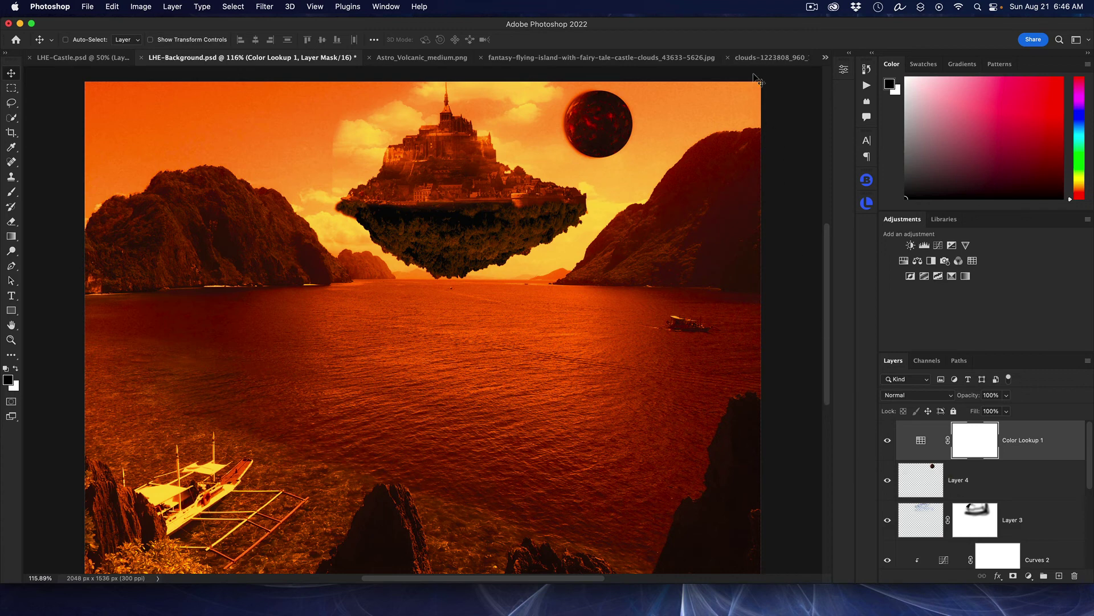
- View the fantasy flying island castle illustration for comparison and return to LHE-Background.psd
{"action": "left_click", "coordinate": [622, 58]}
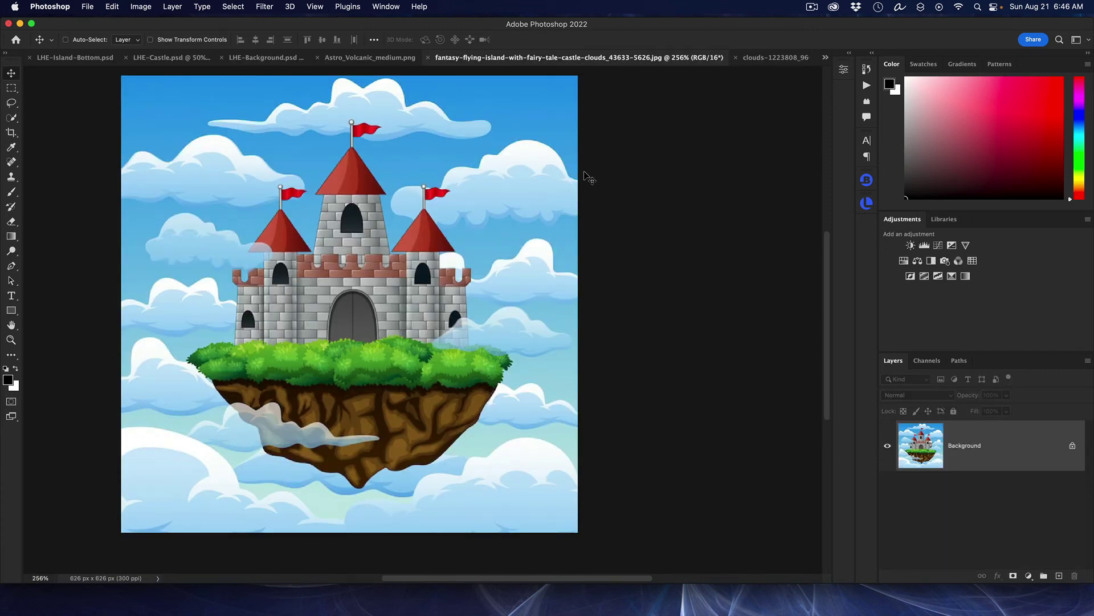
{"action": "left_click", "coordinate": [265, 58]}
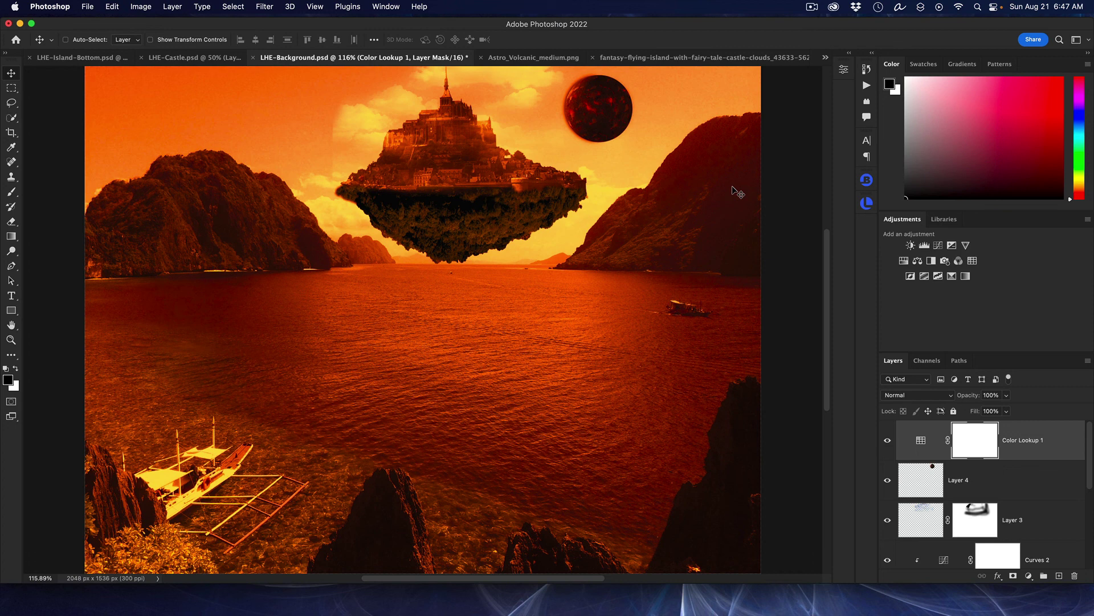
{"action": "left_click", "coordinate": [812, 7]}
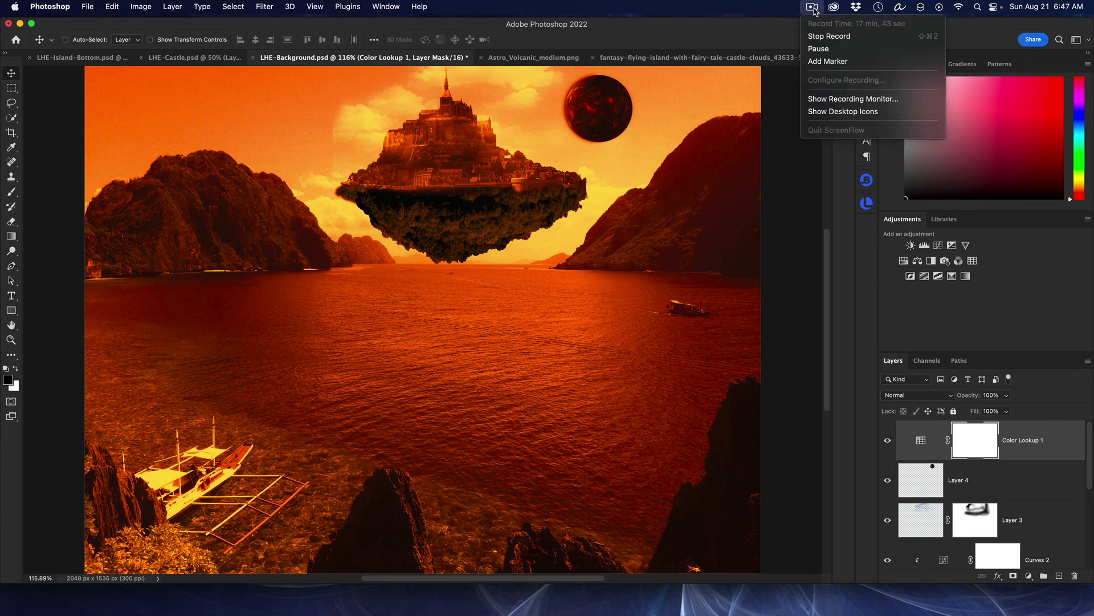
{"action": "left_click", "coordinate": [824, 37]}
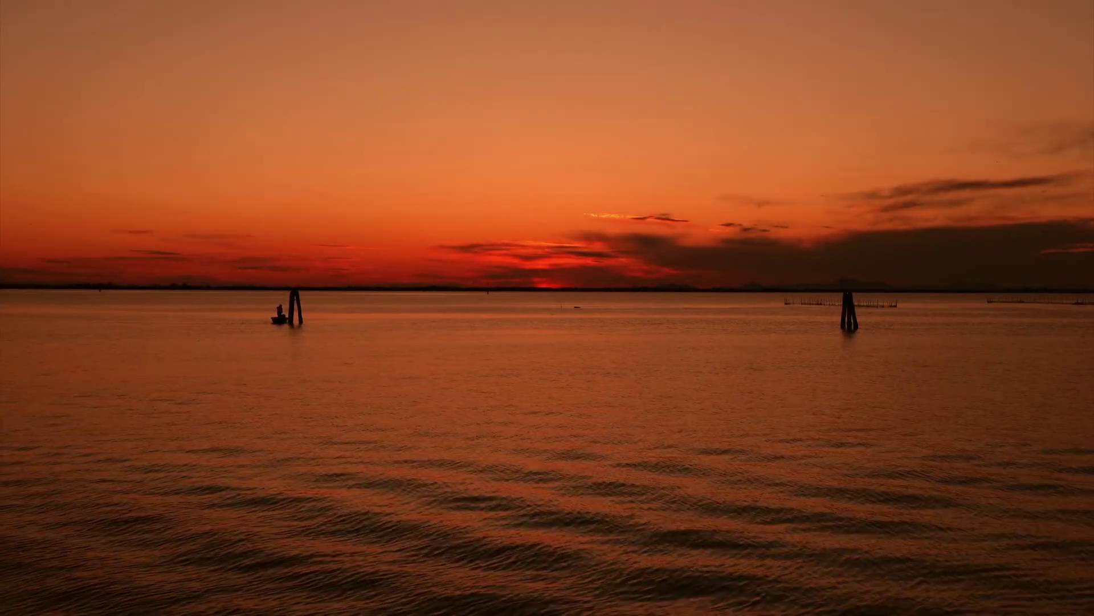